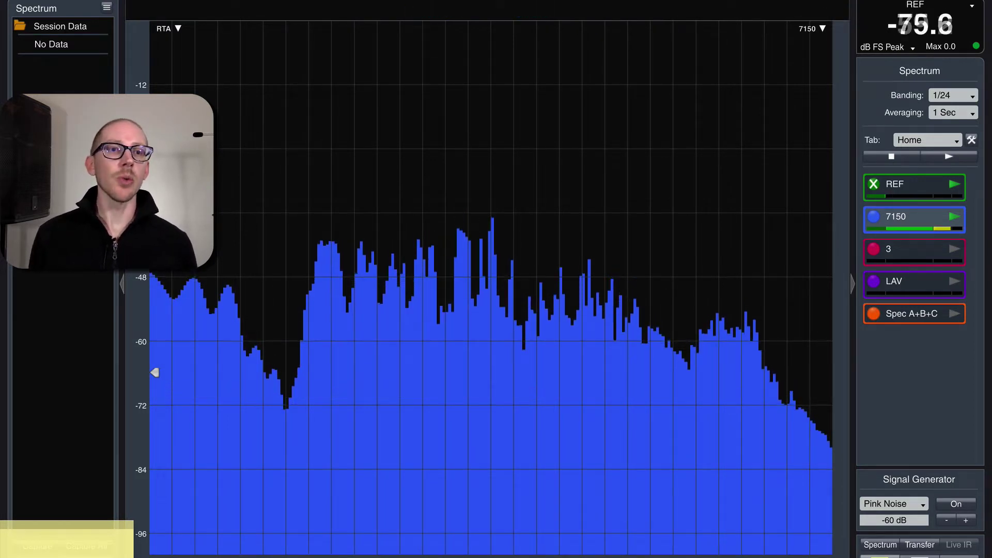
Set the spectrum averaging to 5 Sec and capture the live 7150 background noise as a trace named nf
click(969, 113)
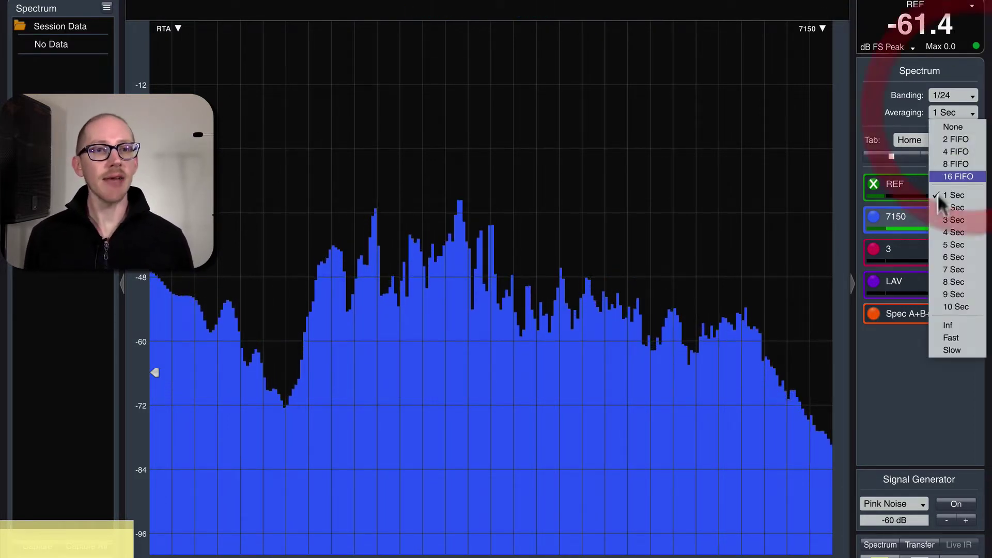
click(948, 244)
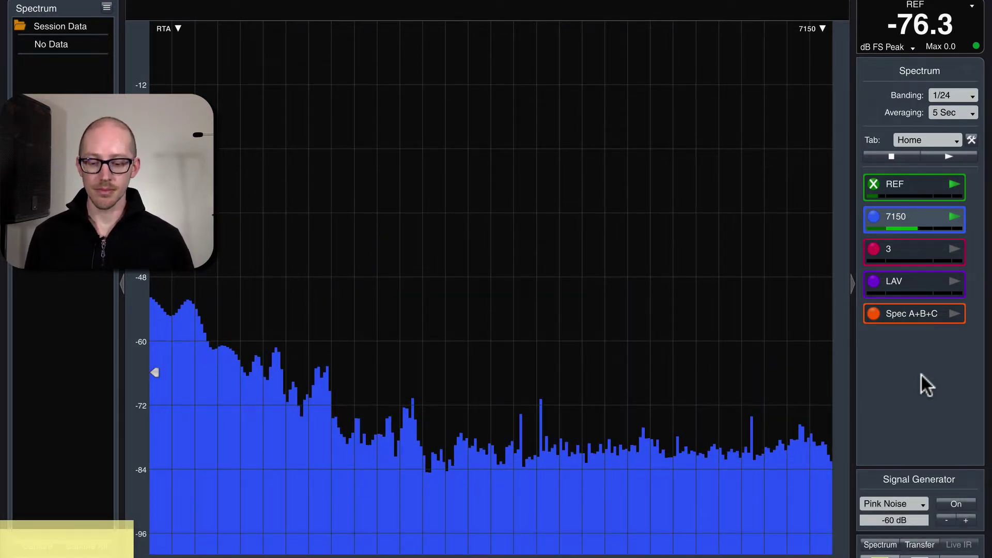
key(space)
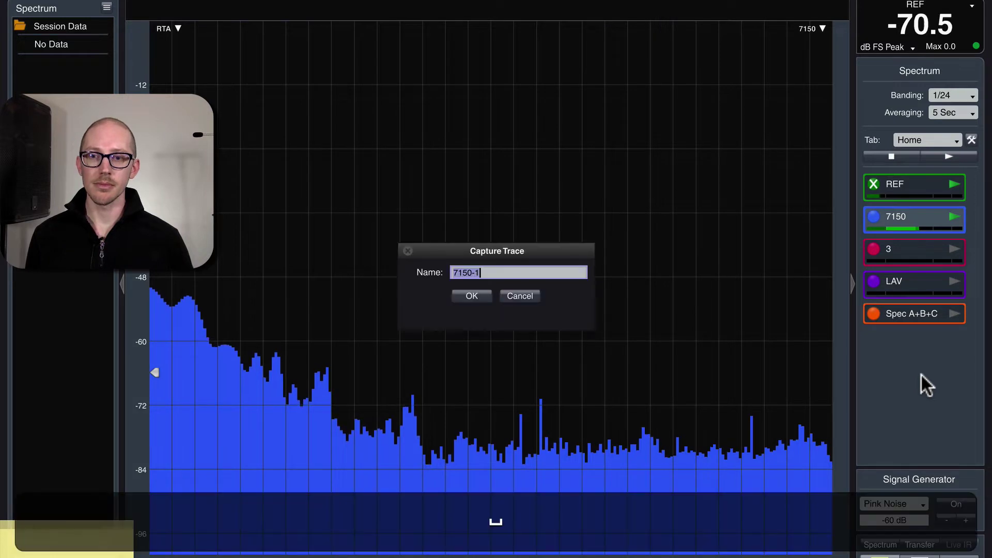
text(nf)
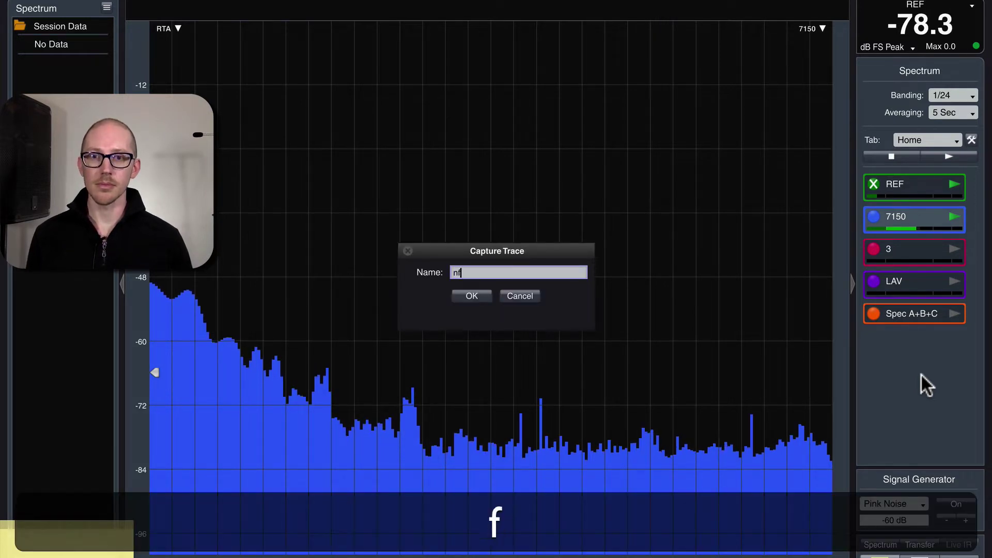
key(Return)
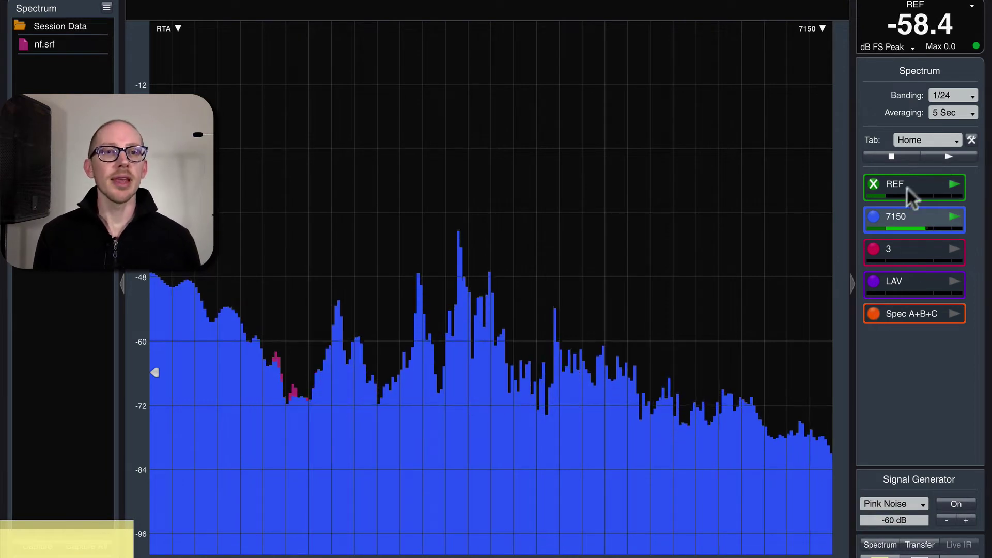
Hide the live 7150 trace to view nf alone, switch on the pink noise generator and show 7150 again
click(873, 214)
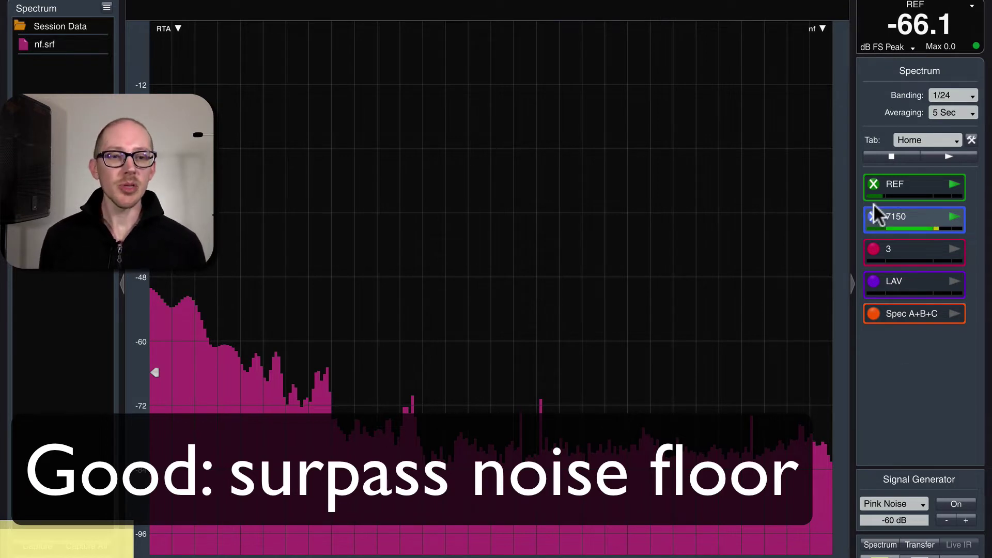
click(955, 506)
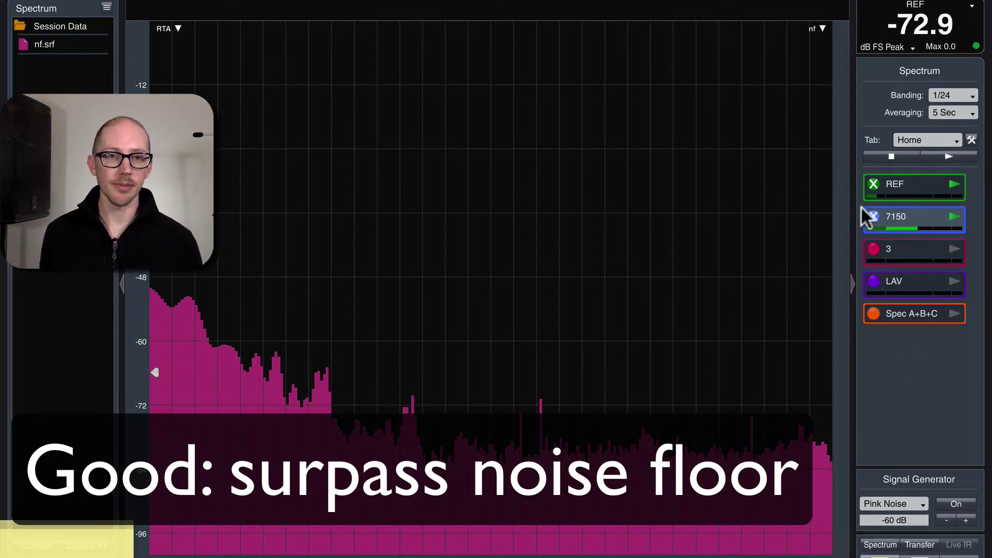
click(874, 216)
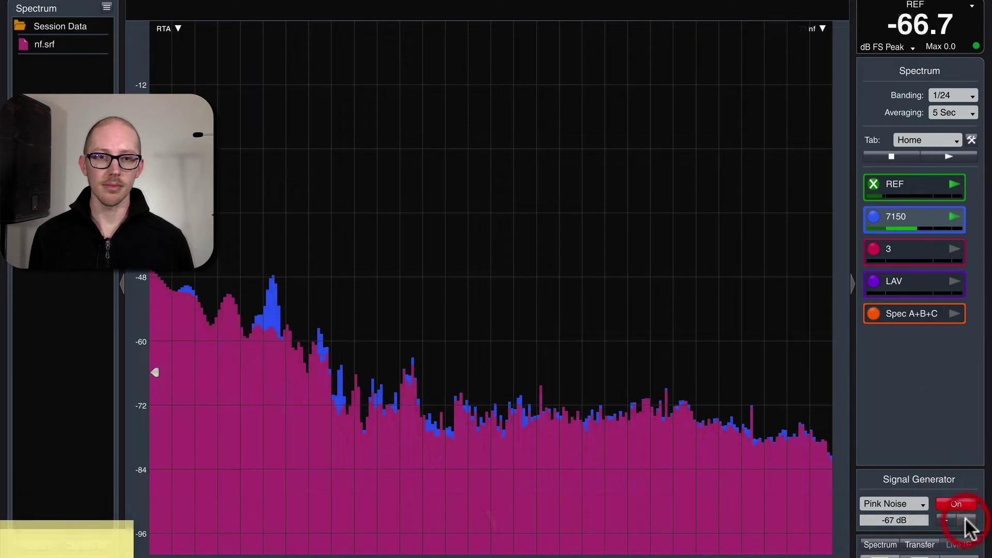
Raise the pink noise generator level in 1 dB increments to -30 dB
click(966, 520)
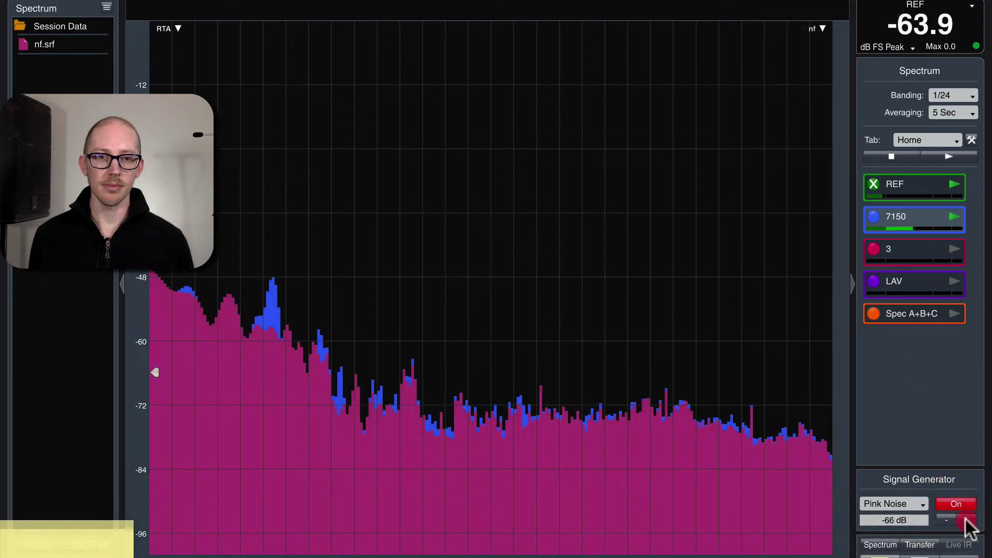
click(966, 520)
click(966, 520)
click(967, 520)
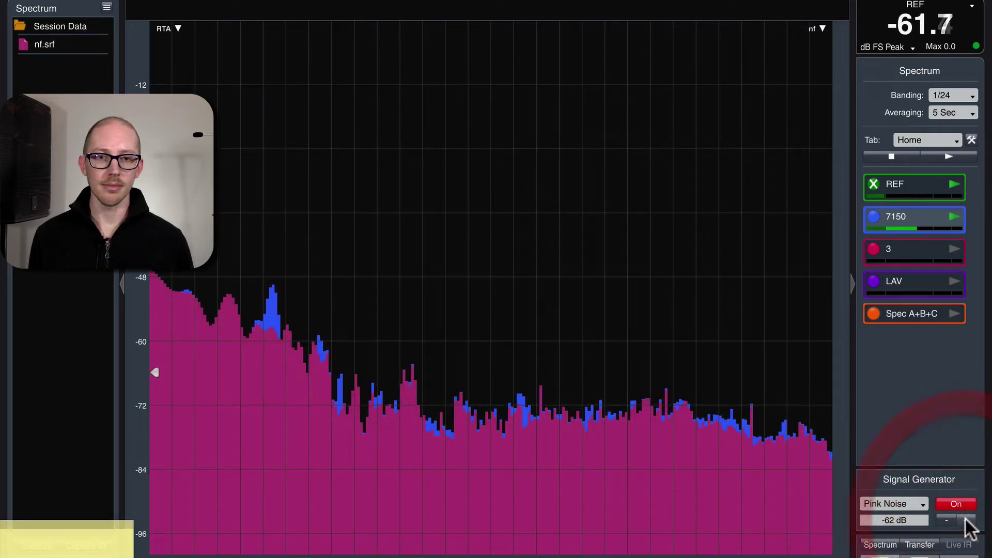
click(967, 520)
click(966, 520)
click(966, 520)
click(966, 520)
click(967, 520)
click(966, 520)
click(967, 520)
click(967, 520)
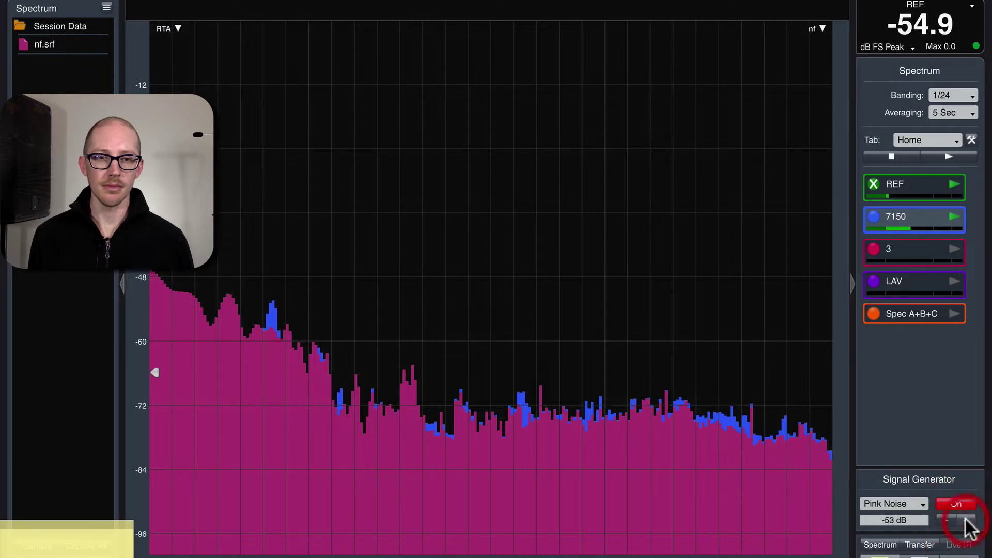
click(965, 520)
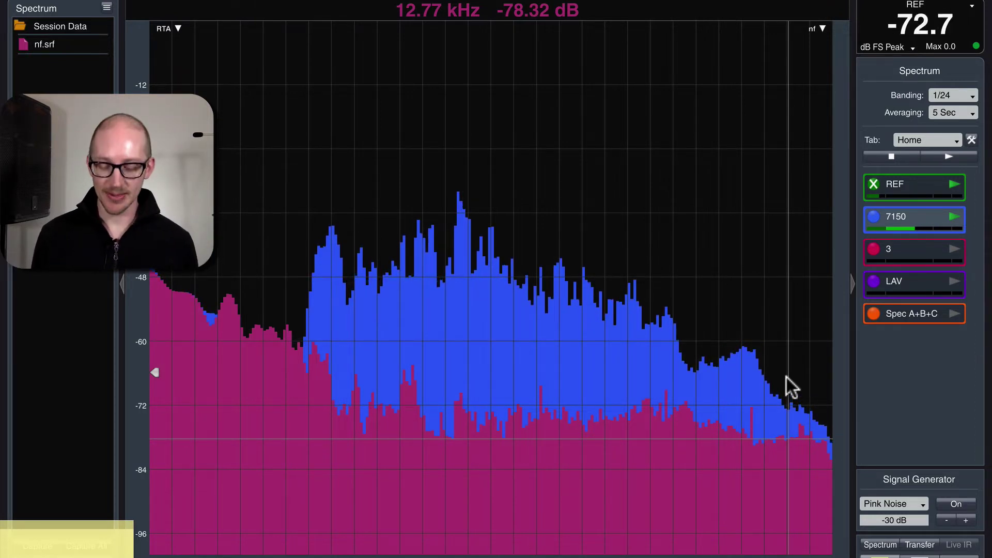
Turn pink noise on with the averaging restarted and raise the generator level to -20 dB
key(g)
key(v)
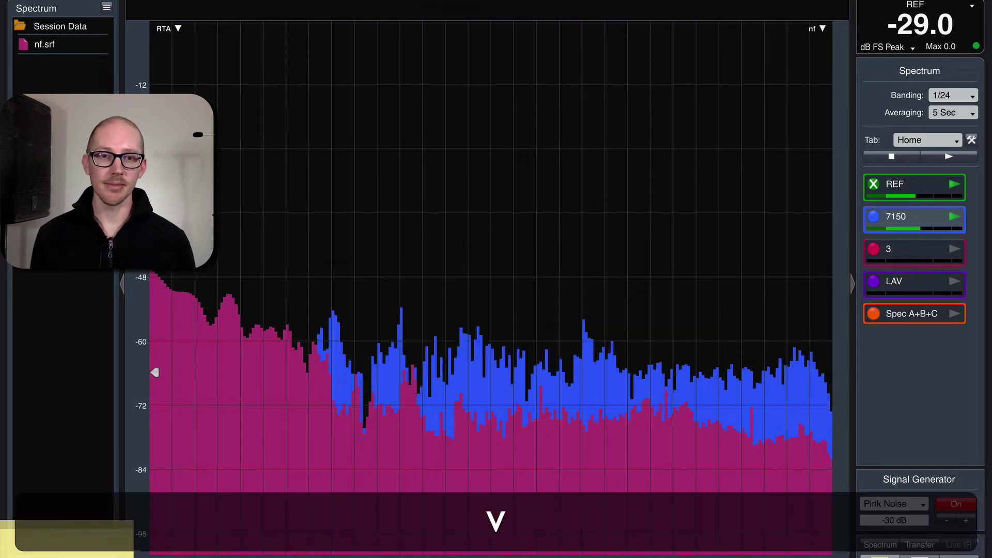
click(966, 521)
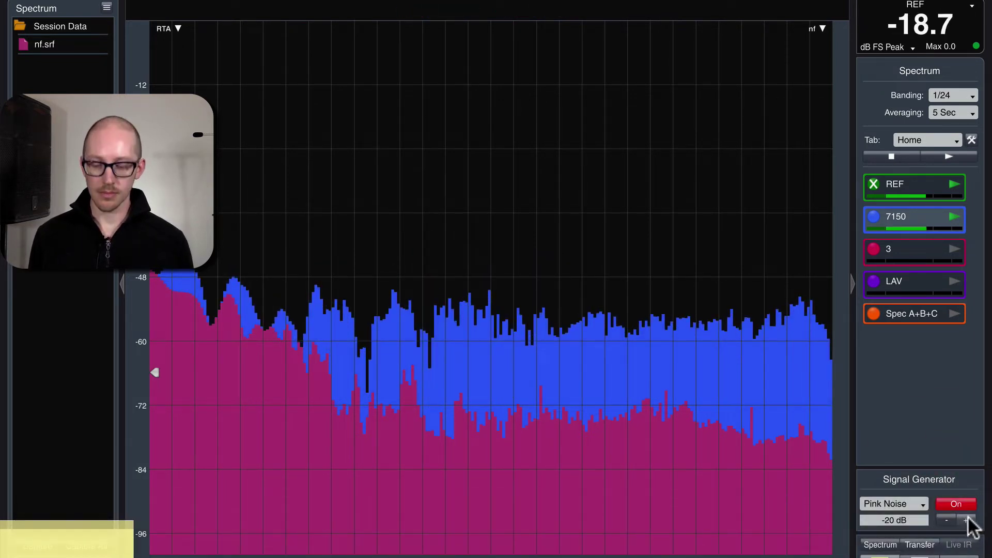
Capture the live measurement as 7150-1, with the pink noise stopped and the live 7150 trace hidden once it is stored
key(space)
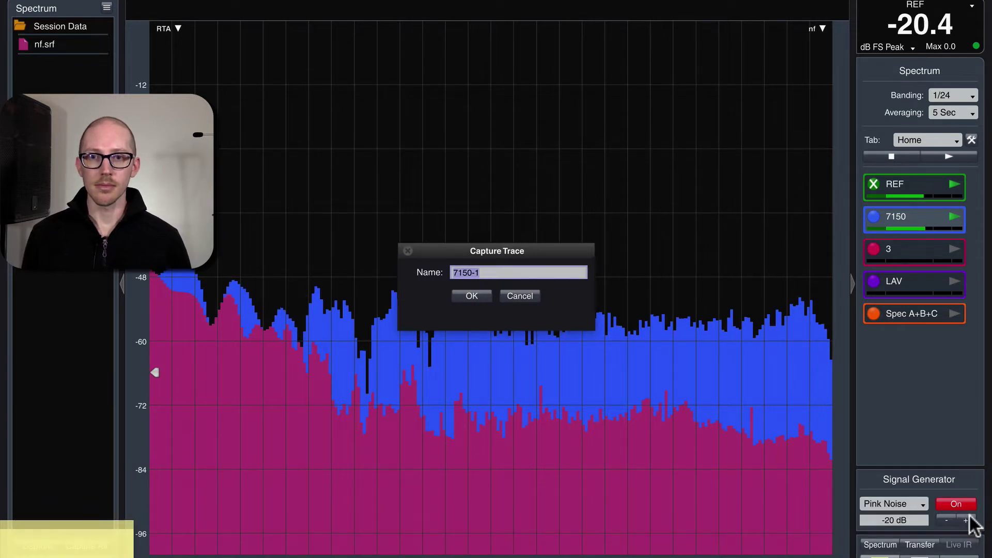
key(Return)
key(g)
click(874, 217)
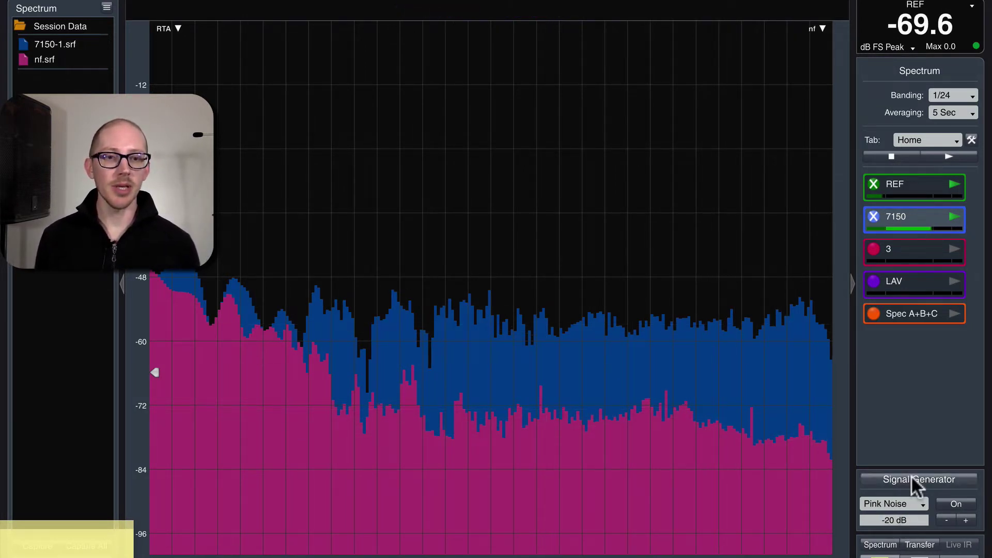
Write -20dB in the sticky note
click(18, 542)
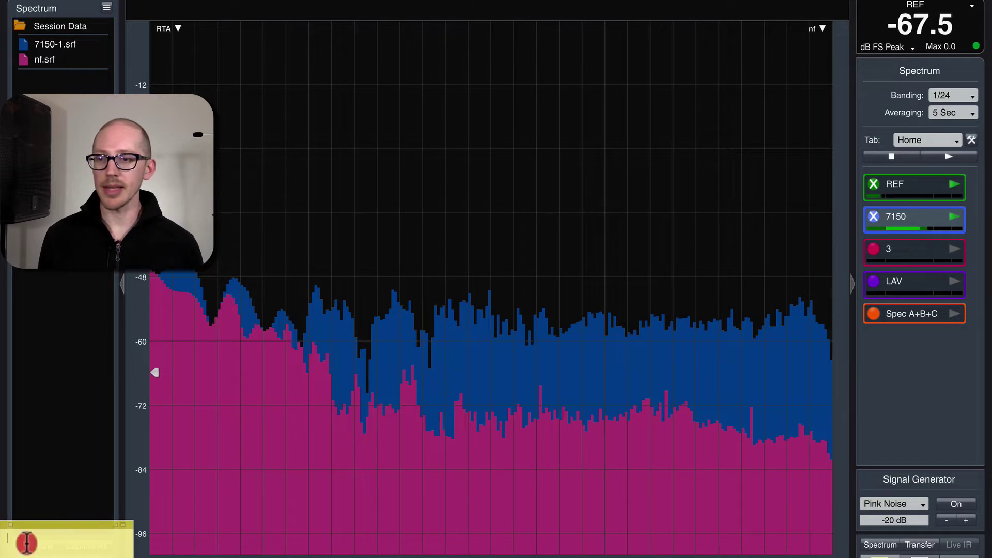
text(-dB)
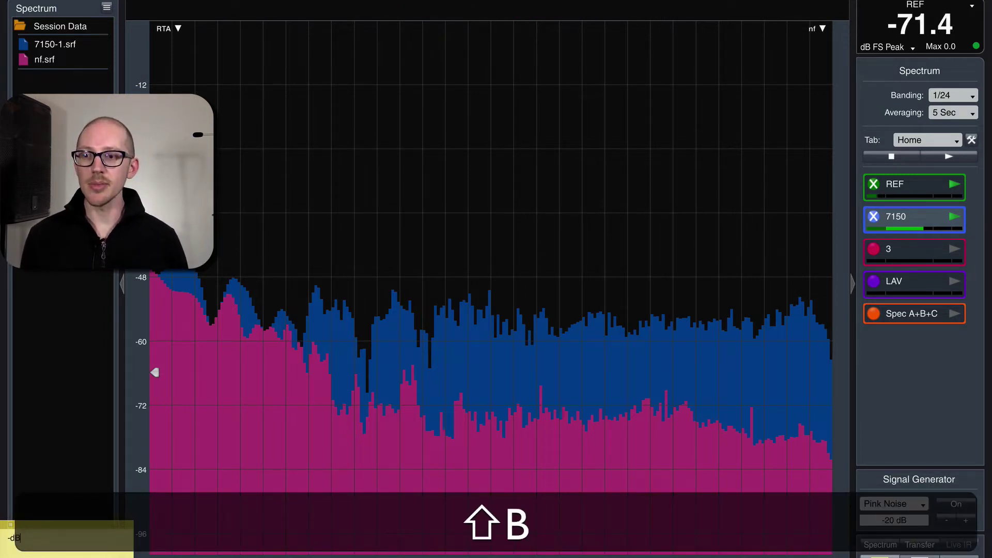
key(BackSpace)
key(BackSpace)
key(BackSpace)
text(20dB)
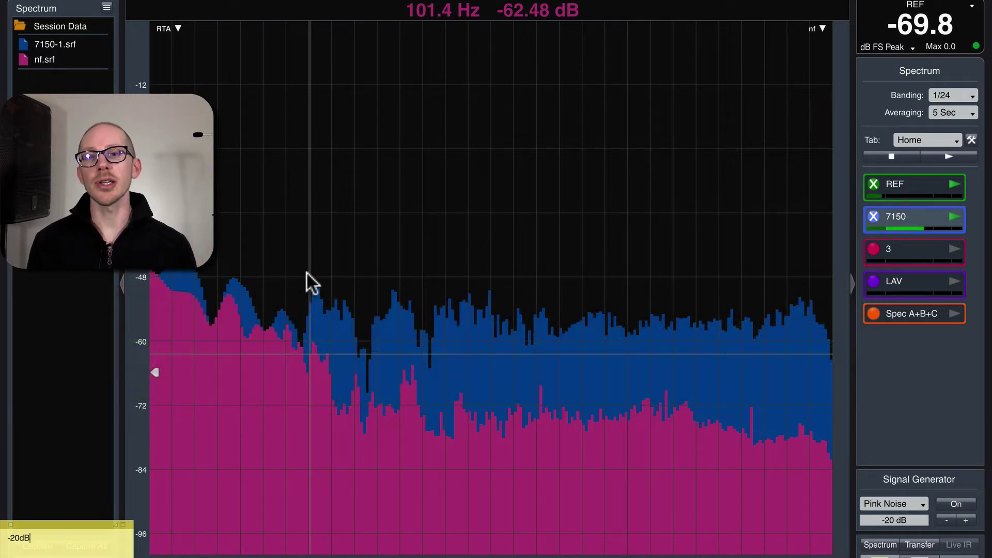
Select the nf trace and offset it upward by 20 dB in the RTA plot
click(44, 60)
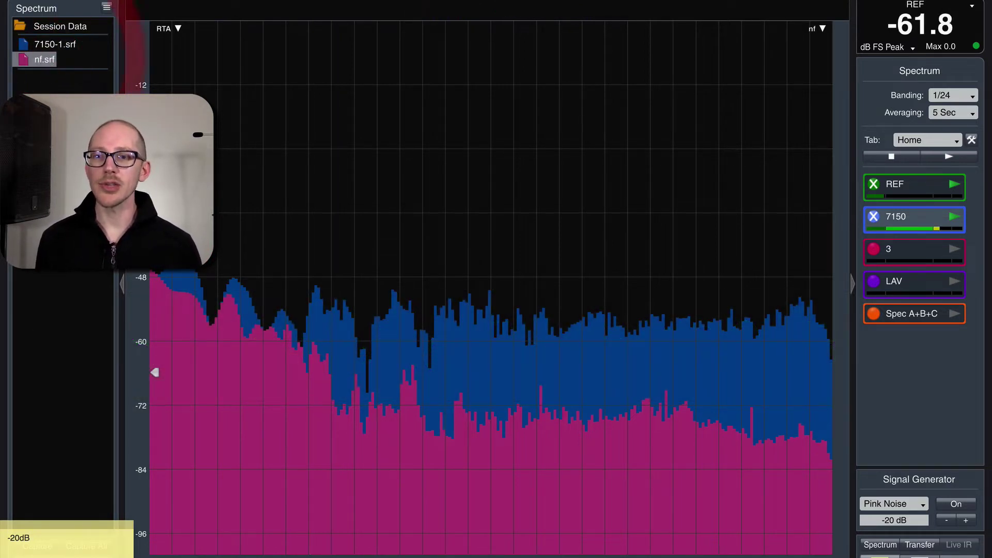
click(359, 516)
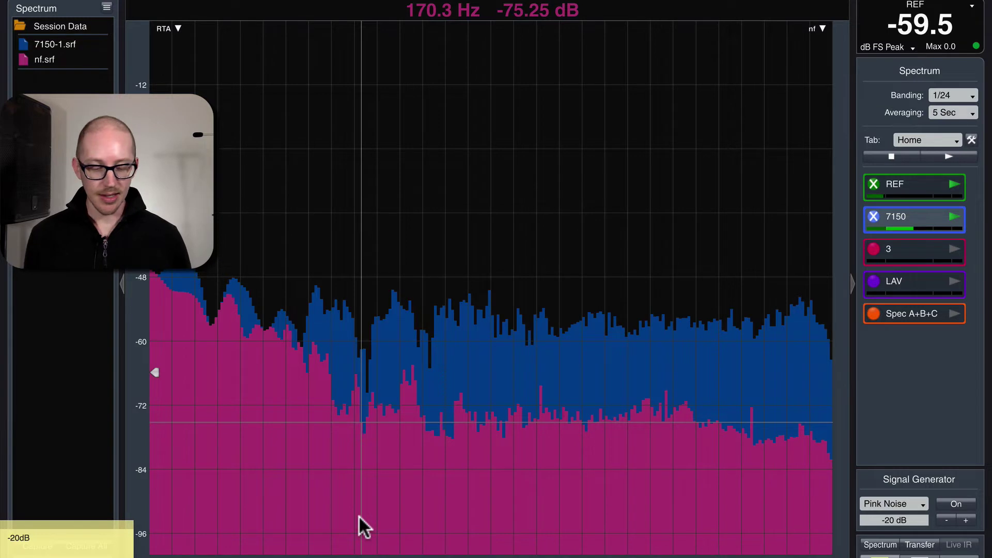
key(super+Up)
key(super+Up)
key(super+Up)
key(super+Up)
key(super+Up)
key(super+Up)
key(super+Up)
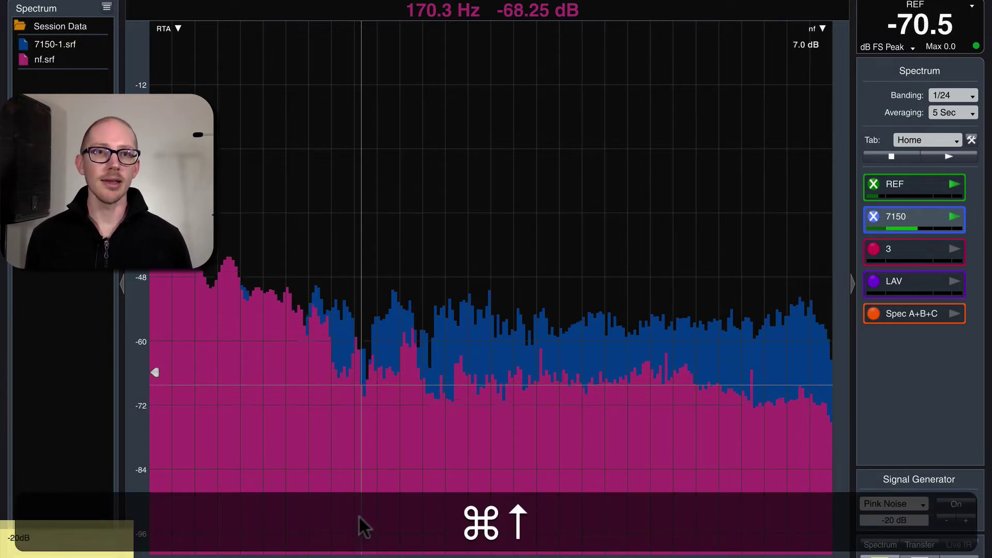
key(super+Up)
key(super+Up)
key(super+Up)
key(super+Up)
key(super+Up)
key(super+Up)
key(super+Up)
key(super+Up)
key(super+Up)
key(super+Up)
key(super+Up)
key(super+Up)
key(super+Up)
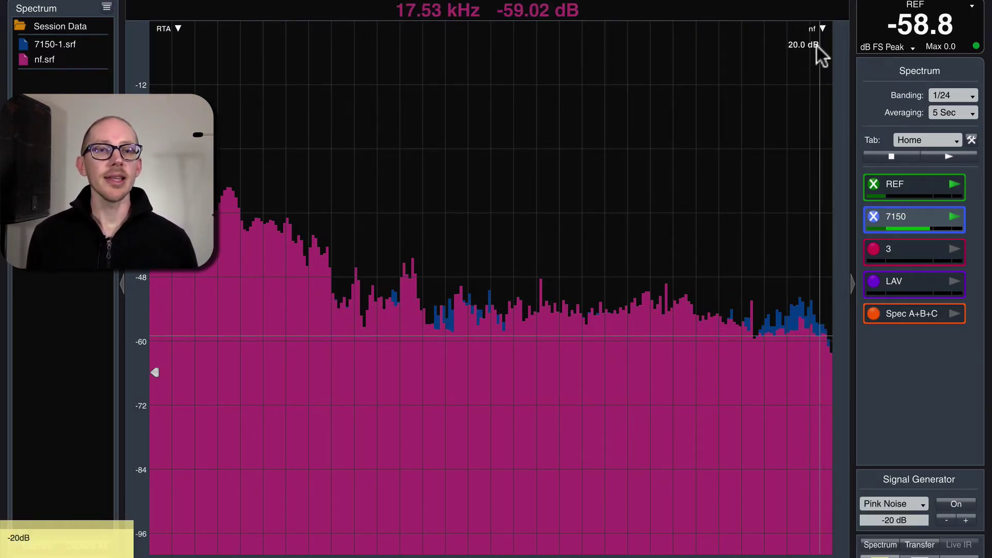
Show the live 7150 trace in front with pink noise running and hide the stored 7150-1 trace
key(z)
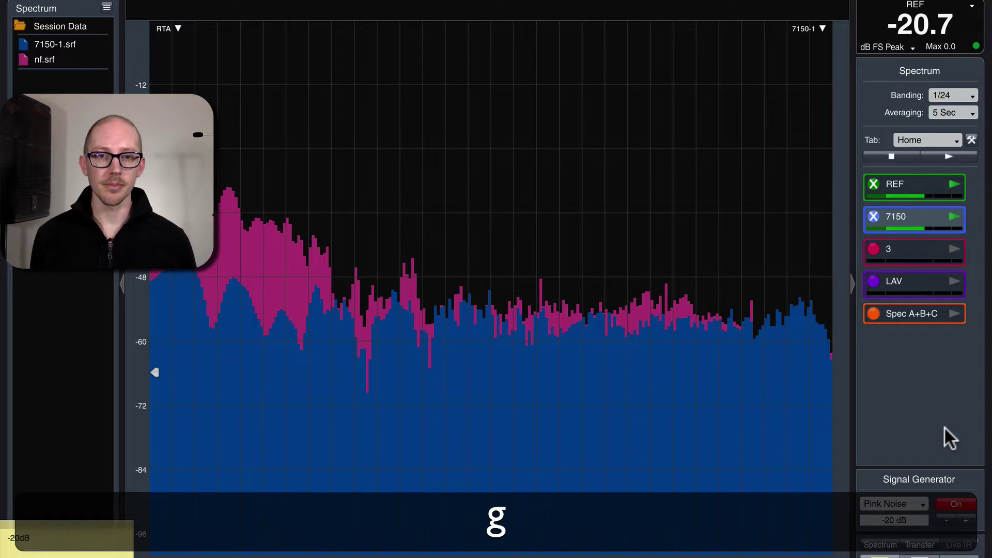
click(878, 216)
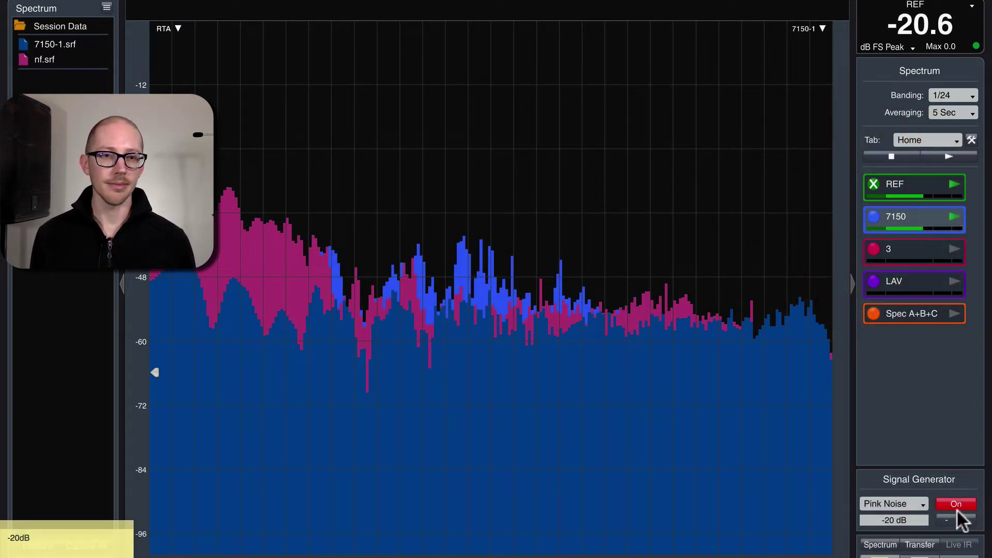
click(24, 45)
key(z)
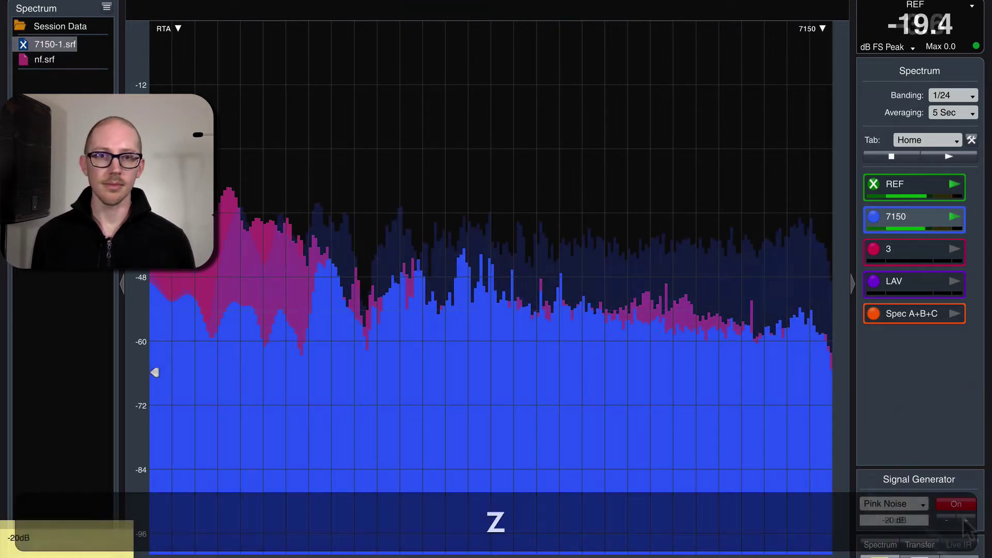
Restart averaging with pink noise at -2 dB, capture the measurement as 7150-2 and hide the live 7150 trace
key(v)
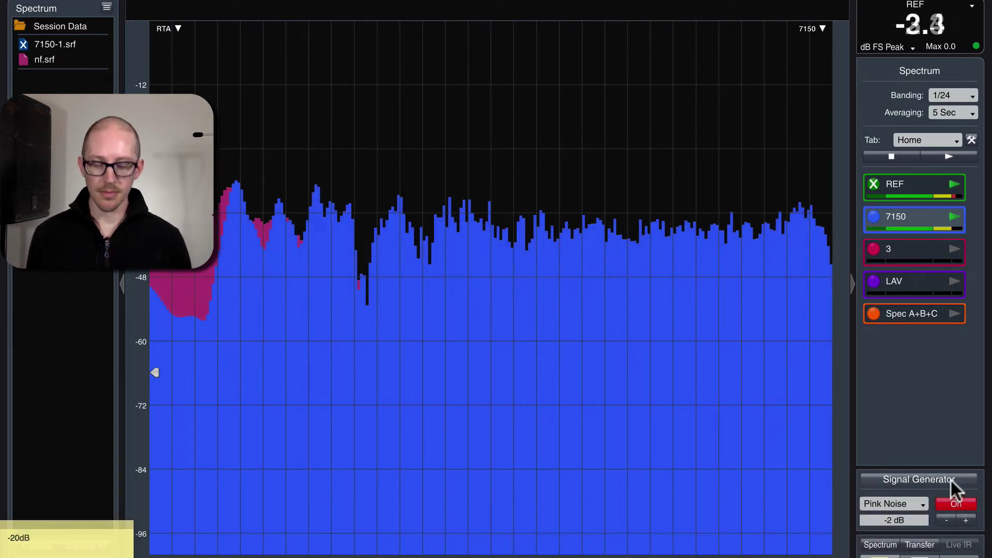
key(space)
key(Return)
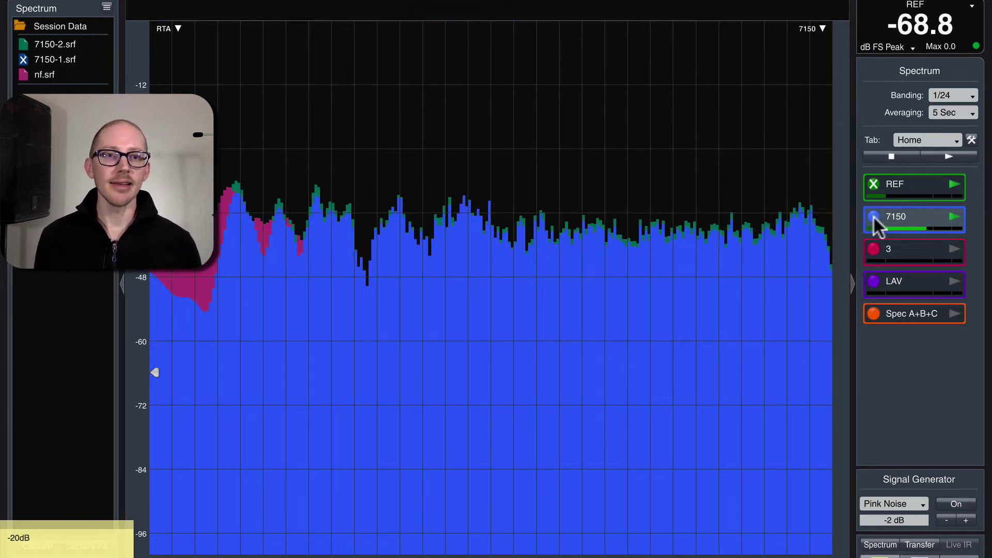
click(874, 216)
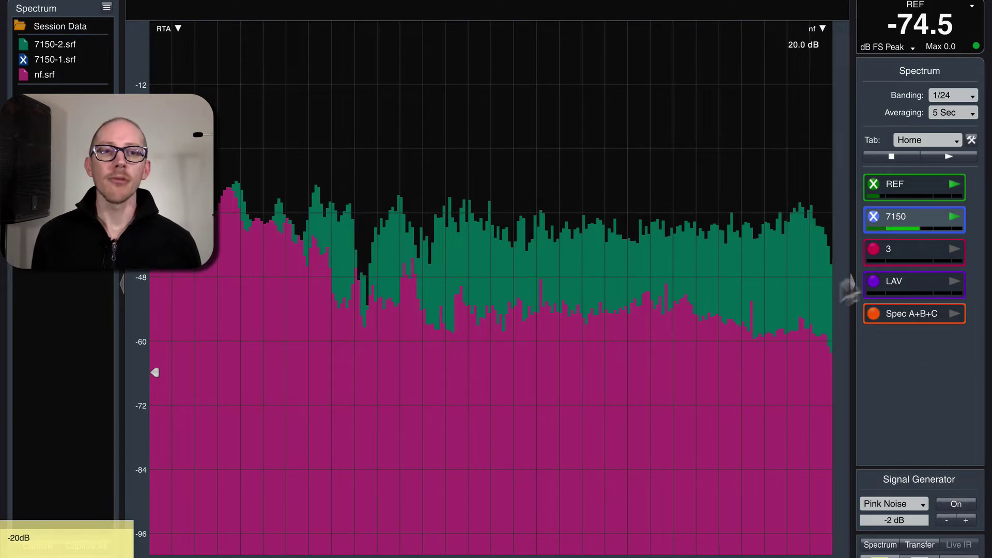
Switch to X32-Edit to examine the Main PRX615 matrix output level, and return to Smaart
key(super+Tab)
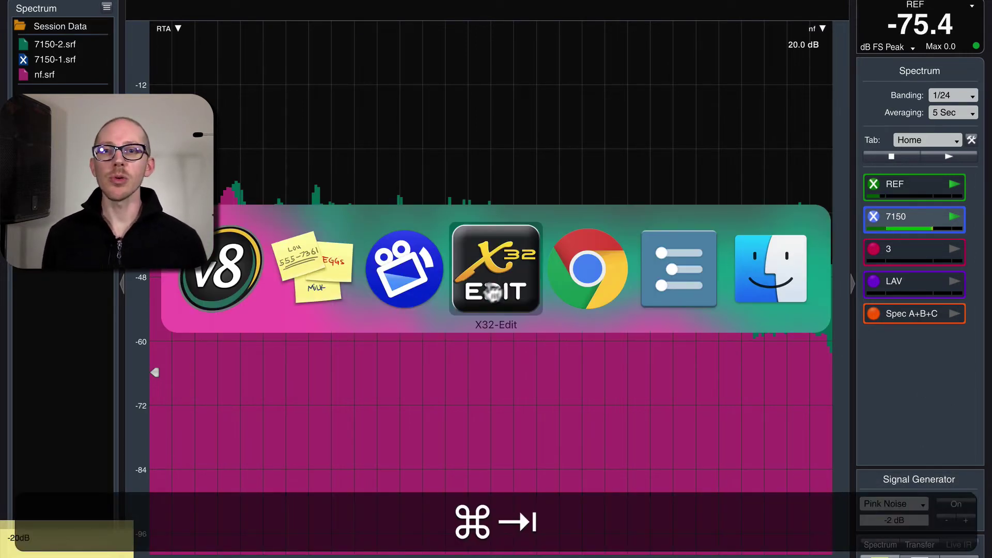
click(498, 292)
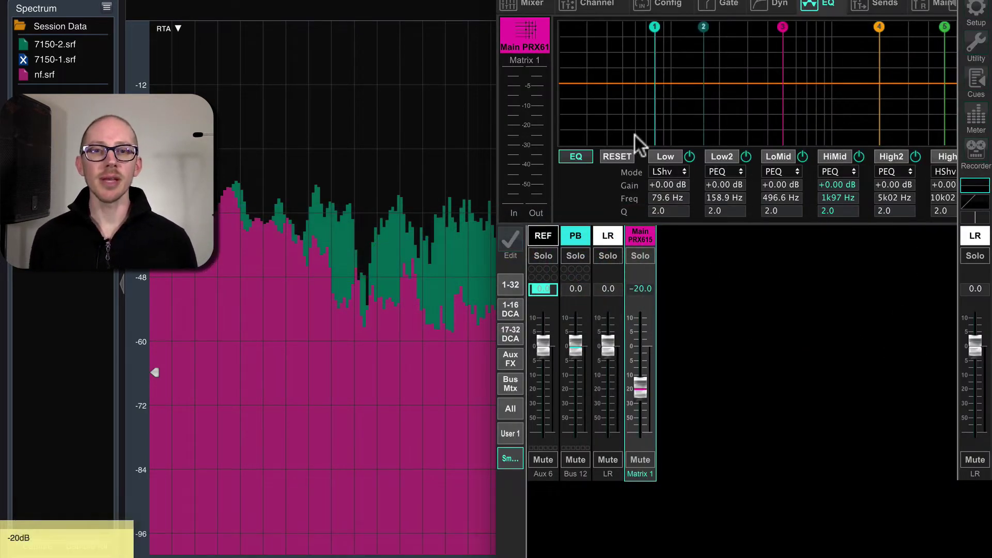
click(421, 3)
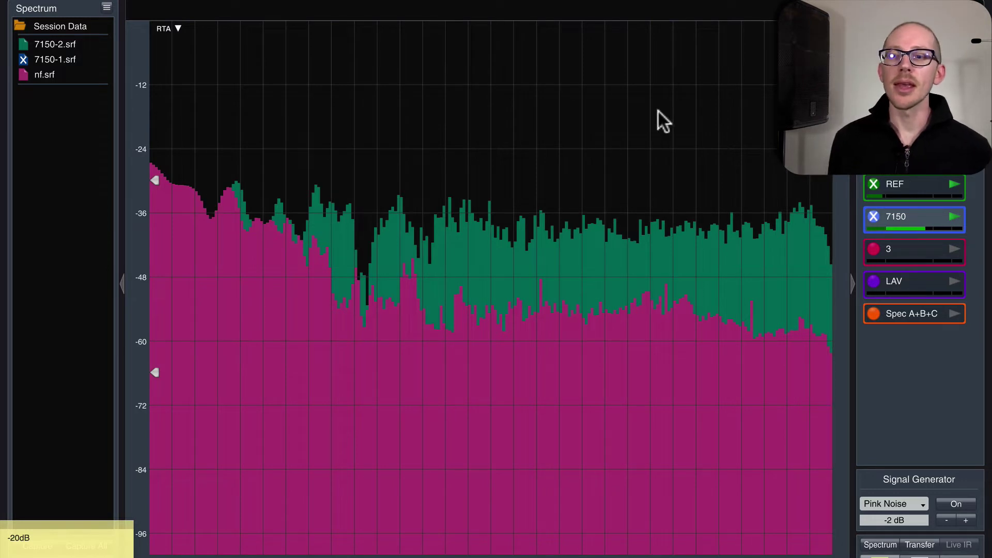
Add -2dB on a new line in the sticky note
click(71, 532)
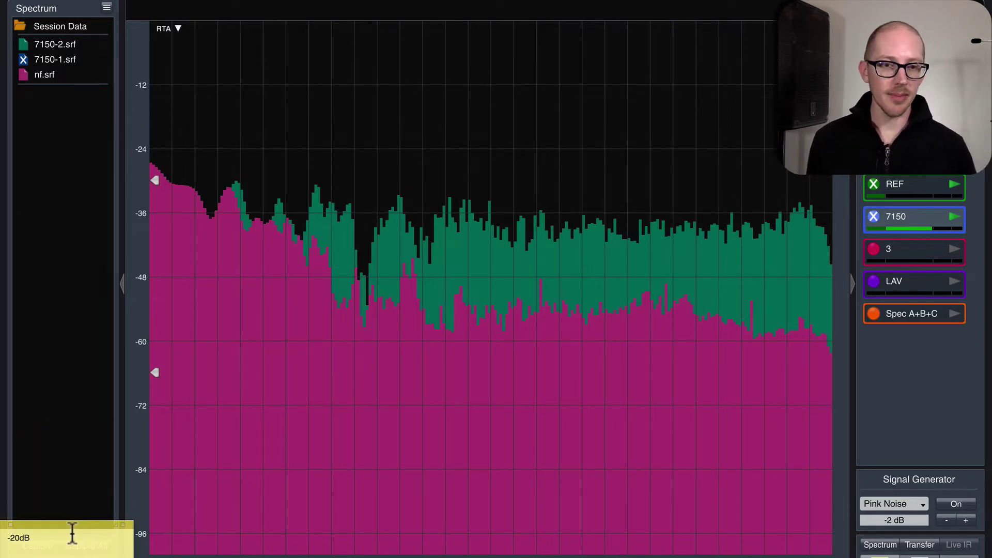
key(Return)
text(-2dB)
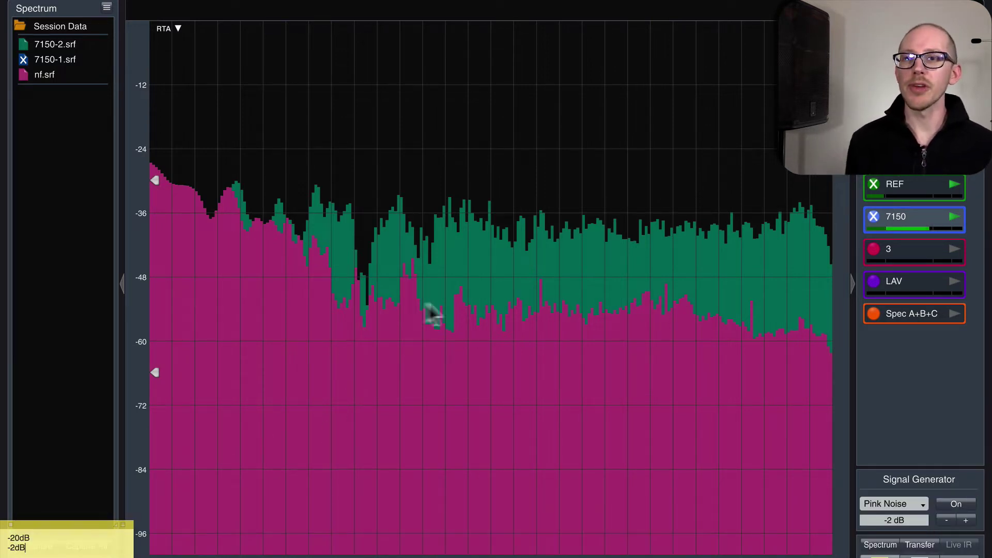
Show the stored 7150-1 trace again and select the nf trace for comparison with both captures
click(24, 59)
click(39, 76)
click(817, 83)
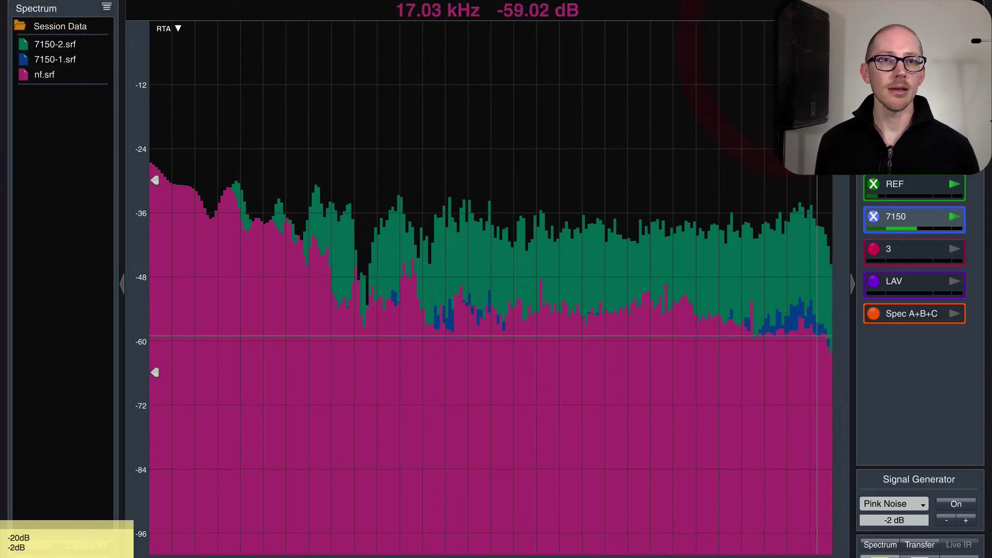
Reset the vertical offset of the nf trace and set the pink noise level to -40 dB
click(769, 168)
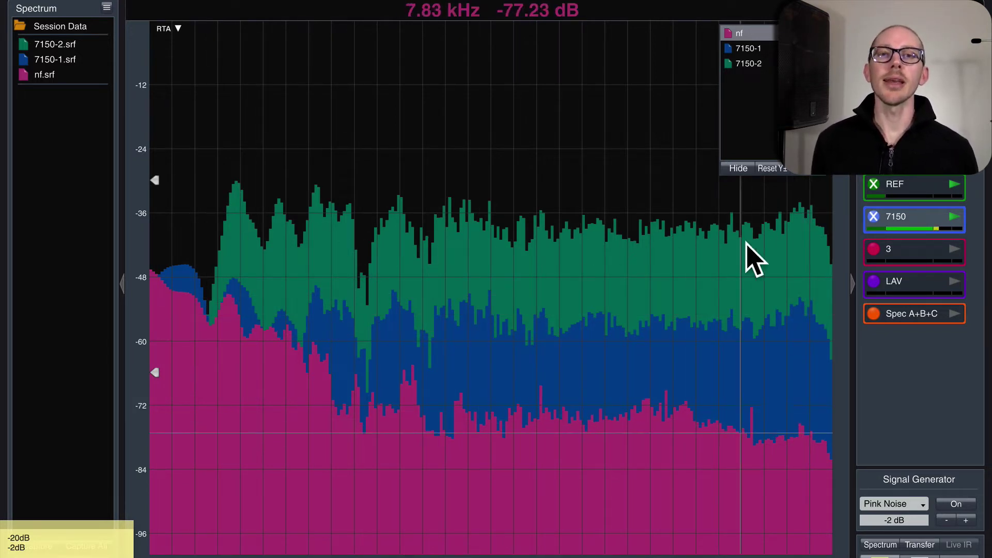
click(39, 535)
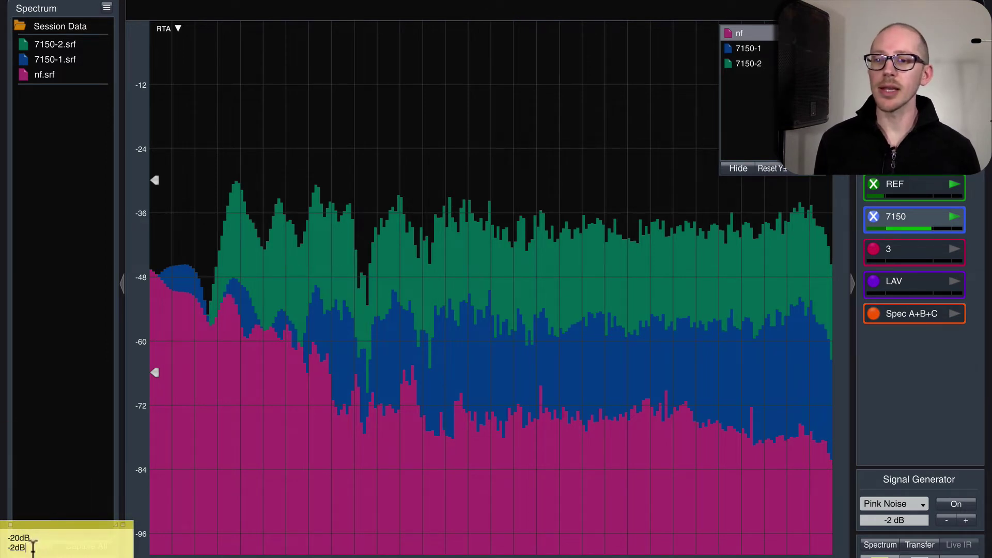
click(902, 519)
text(-)
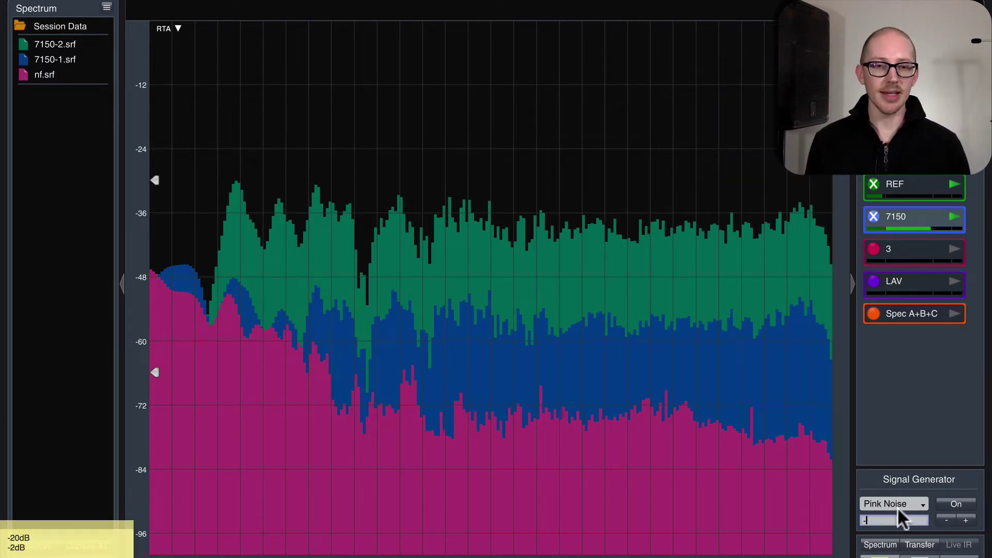
text(40 dB)
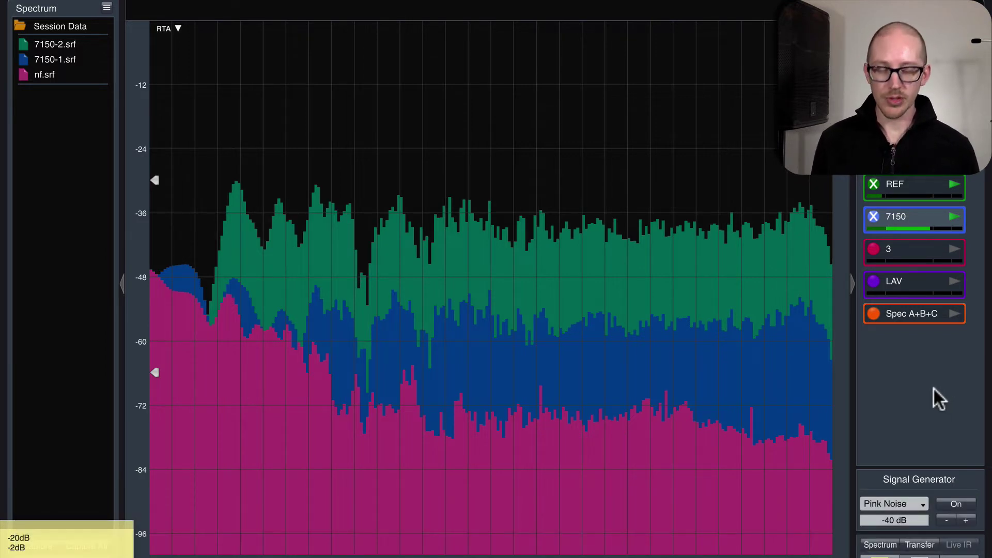
Switch to the transfer function view with magnitude above phase and run the pink noise with restarted averaging
text(tv)
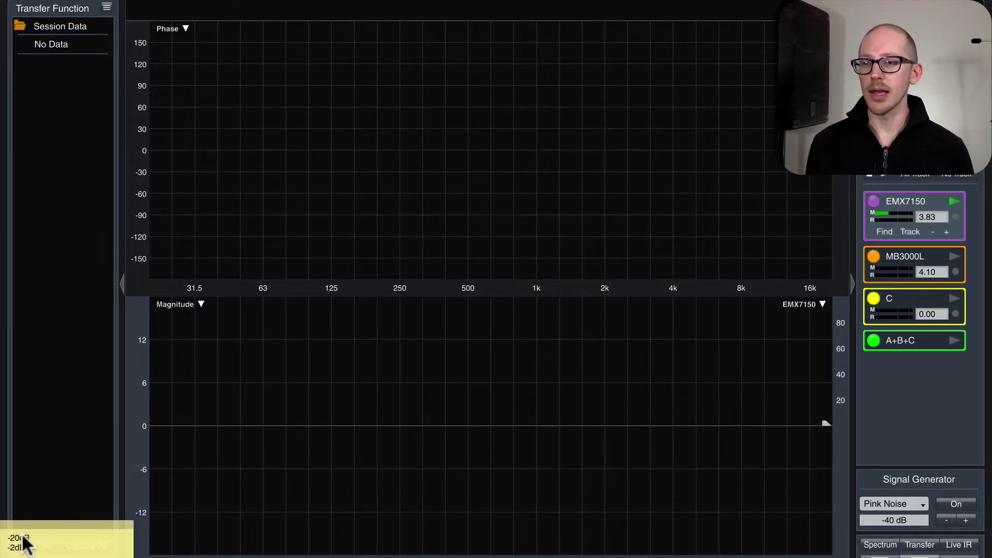
key(g)
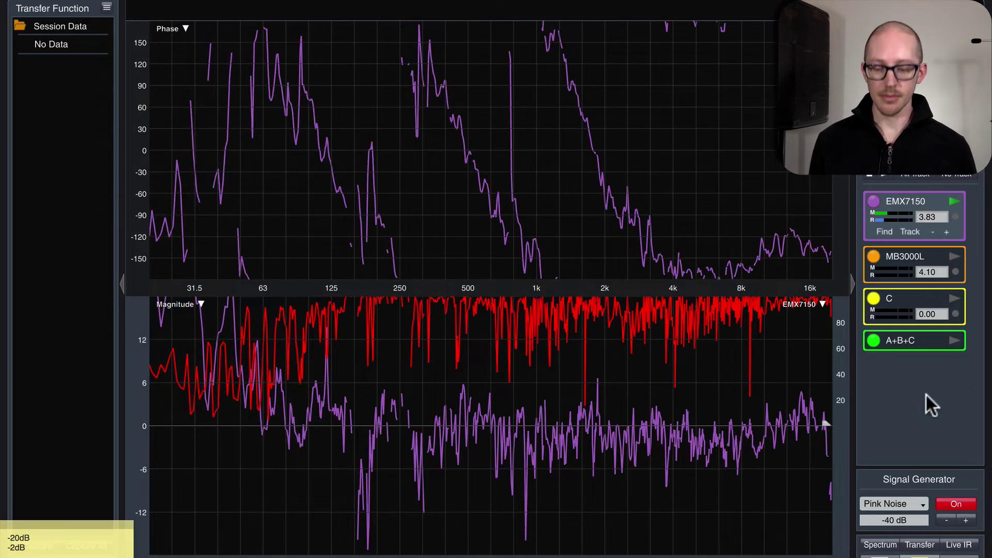
key(6)
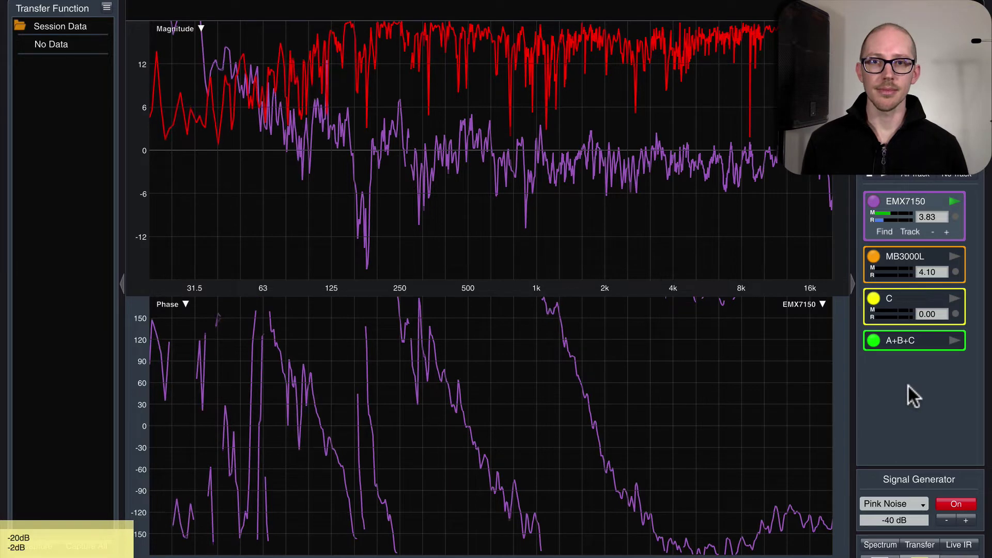
Capture the live EMX7150 transfer function as -40dB and turn the pink noise off
key(space)
key(BackSpace)
text(-40dB)
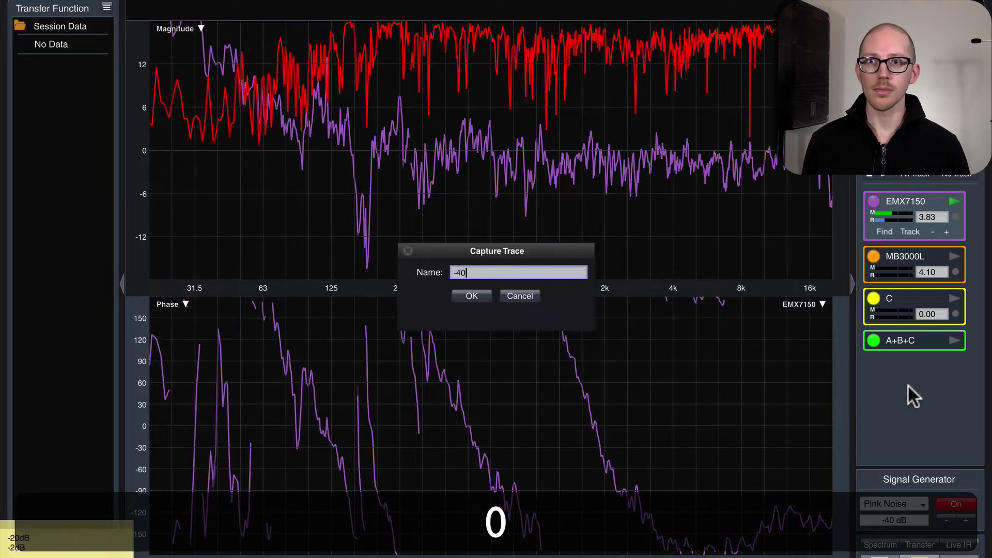
key(shift+Return)
key(g)
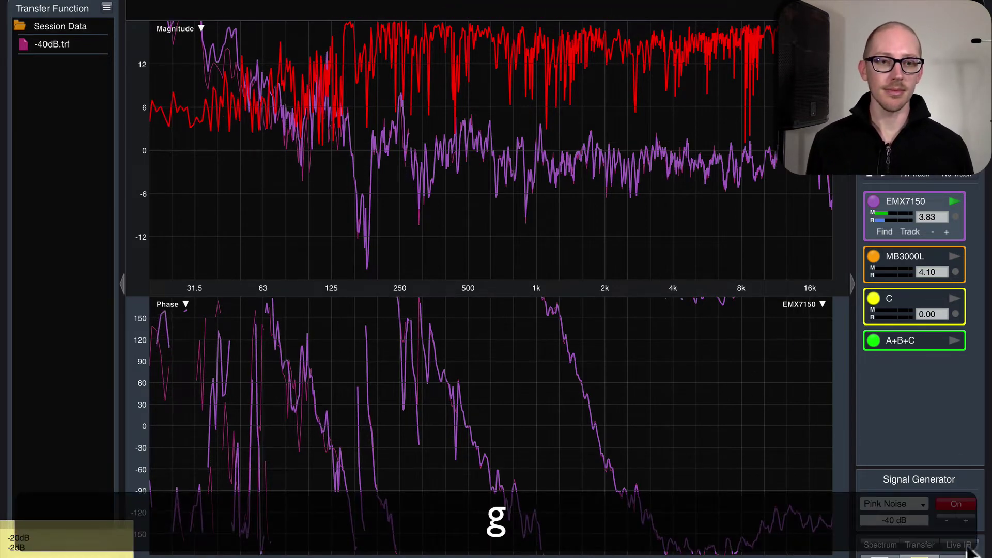
Turn the pink noise back on and raise its level to -20 dB
click(961, 505)
click(968, 520)
click(968, 521)
click(968, 521)
click(969, 521)
click(969, 521)
click(969, 521)
click(969, 521)
click(968, 521)
click(968, 521)
click(968, 521)
click(968, 521)
click(969, 521)
click(968, 521)
click(968, 521)
click(968, 521)
click(969, 521)
click(969, 521)
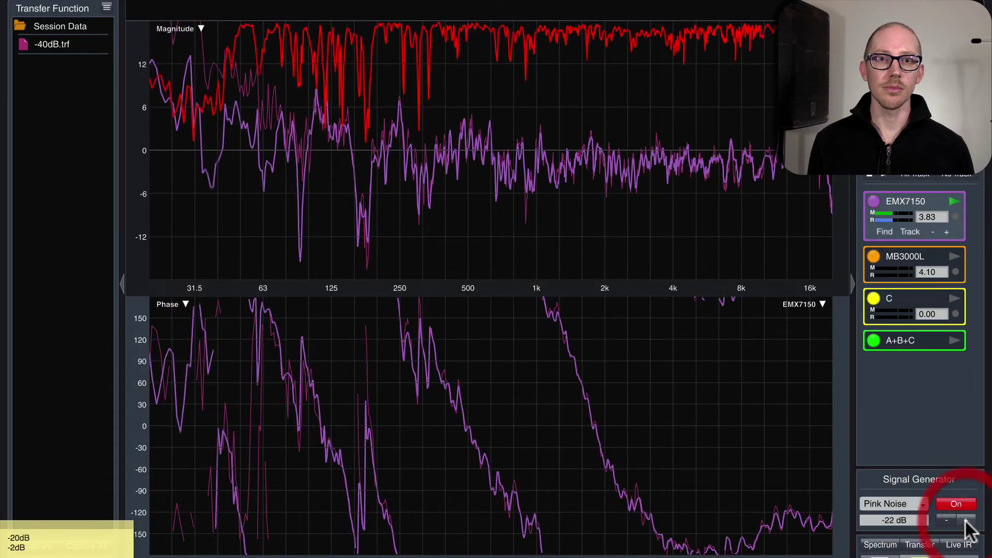
click(967, 521)
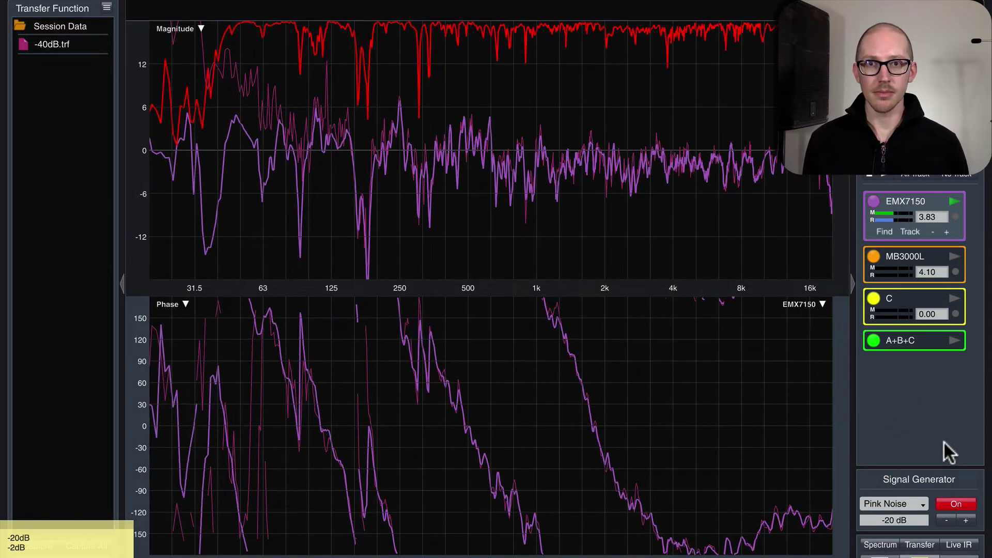
Capture the EMX7150 measurement as -20dB, turn the generator off and clear the live trace
key(space)
text(-2)
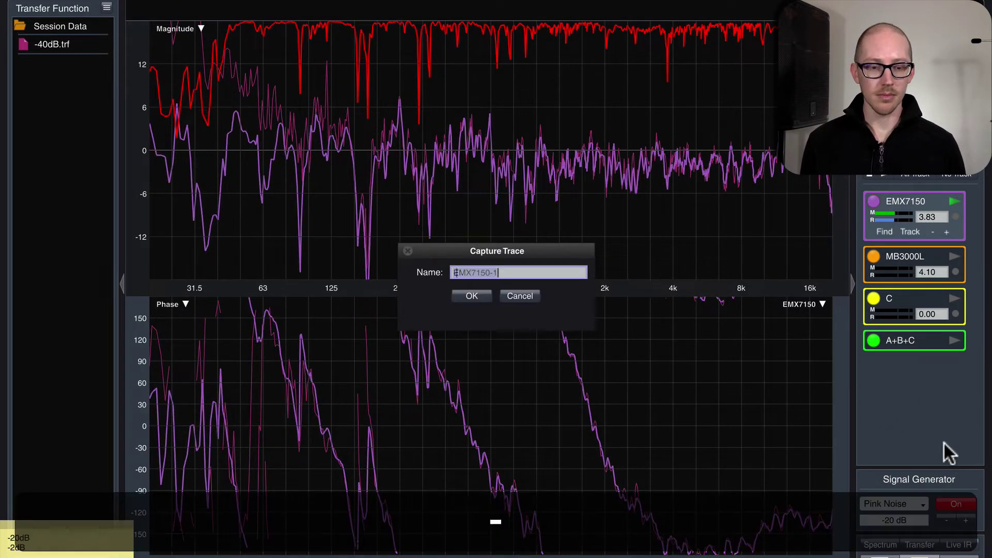
text(0dB)
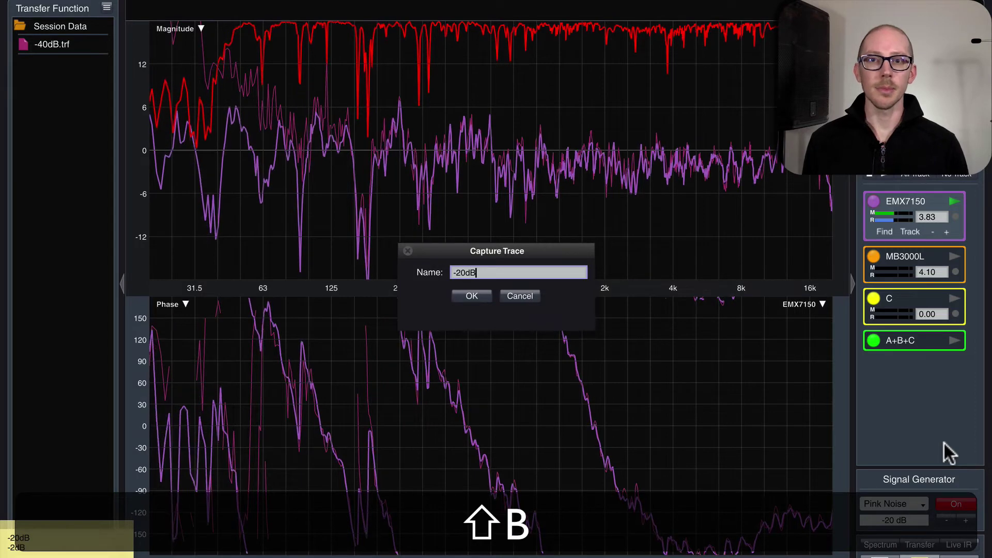
key(Return)
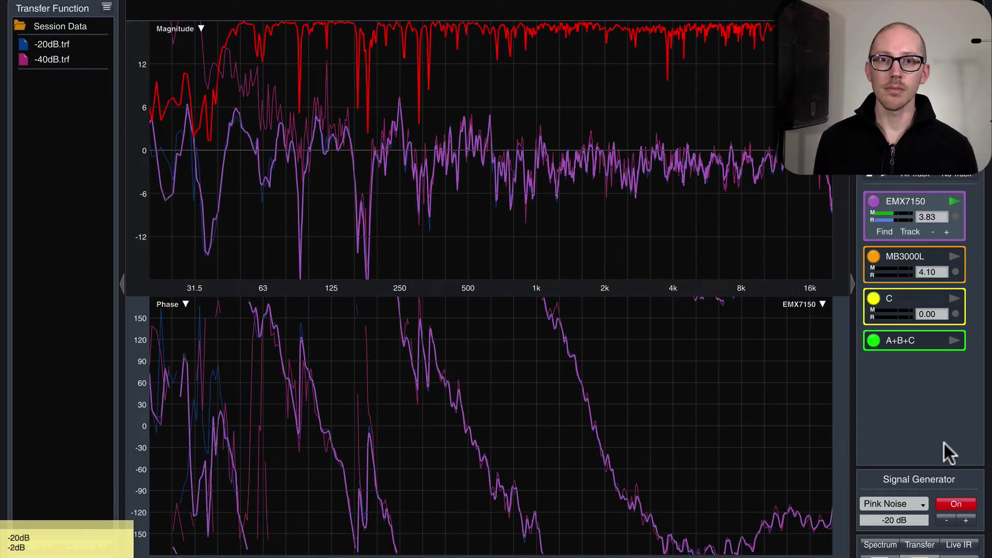
key(g)
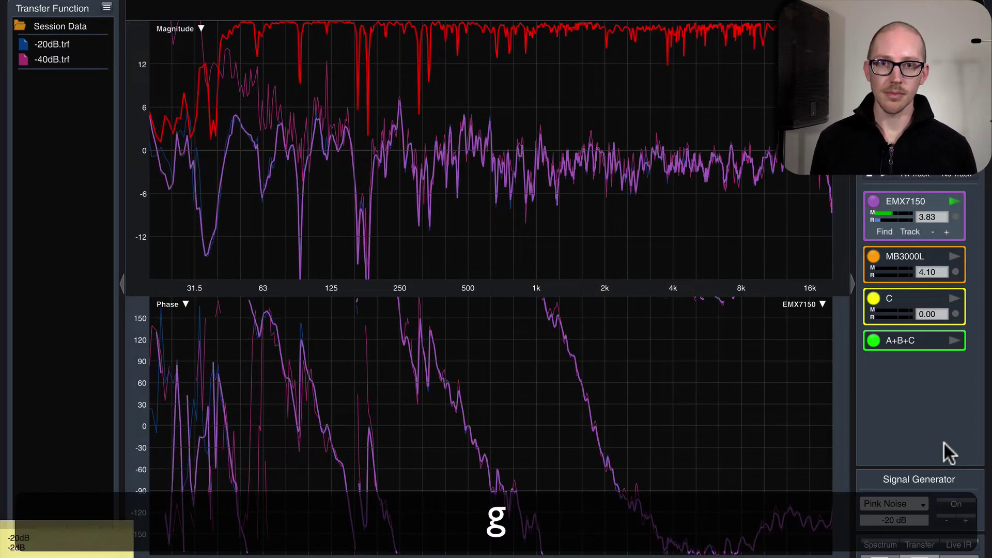
key(v)
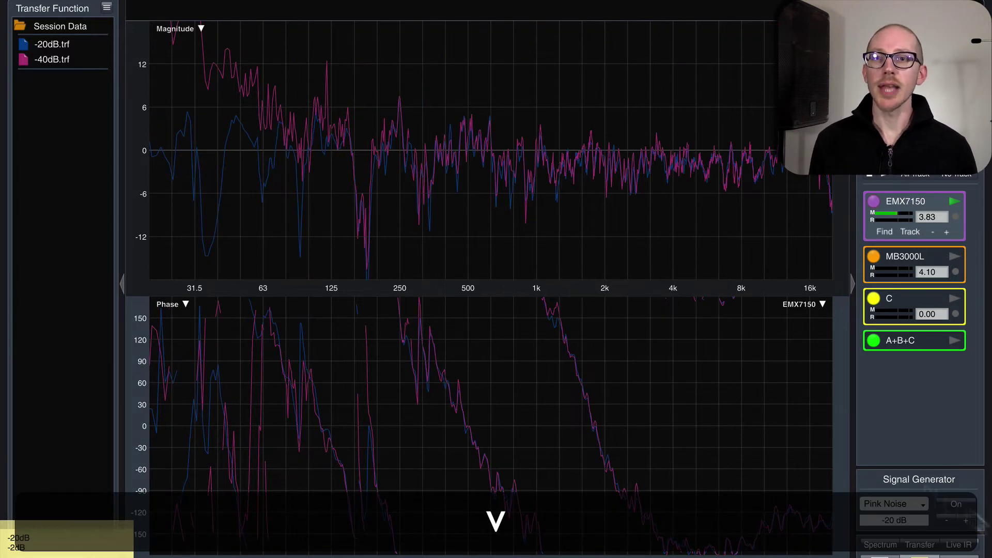
Alternate the front trace between -20dB and -40dB to compare their coherence across the frequency range
key(z)
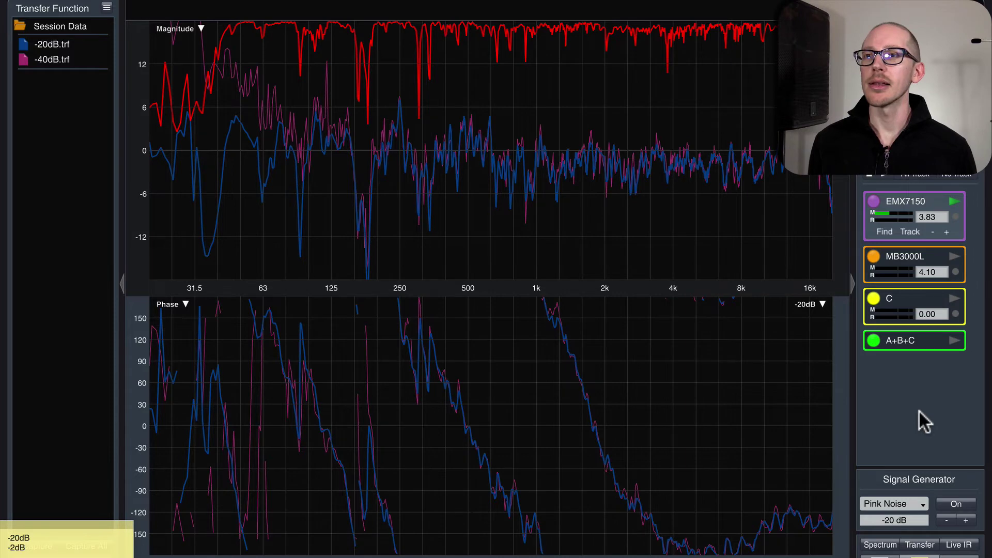
key(z)
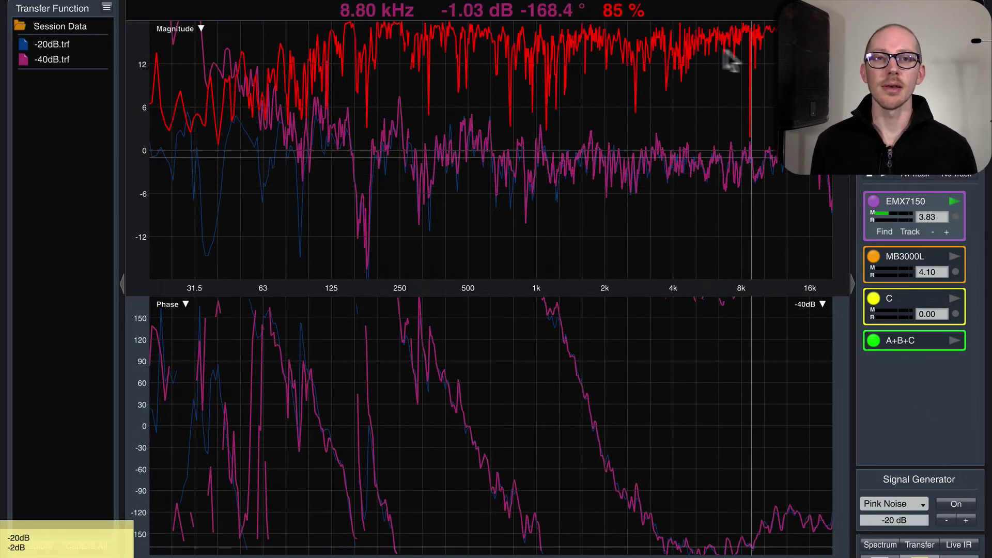
key(z)
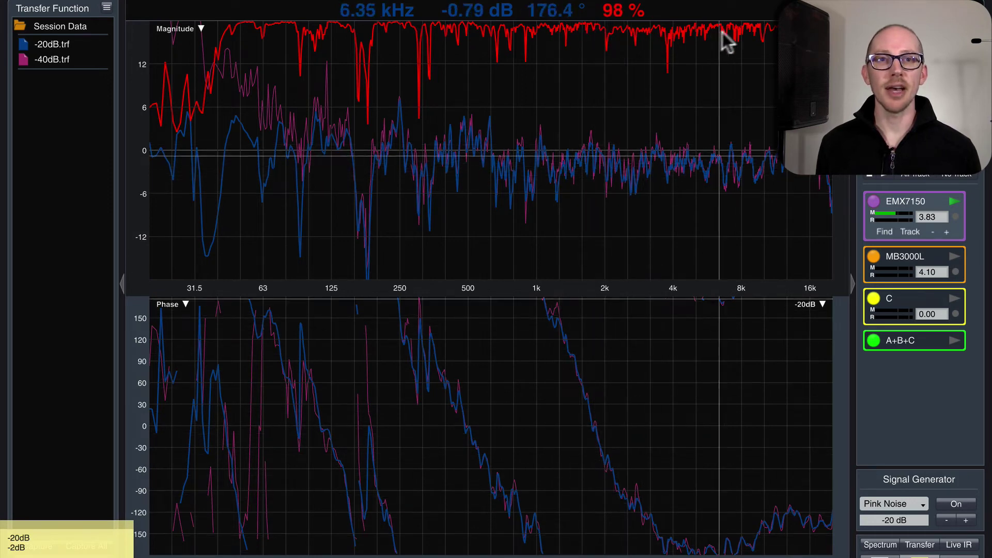
key(z)
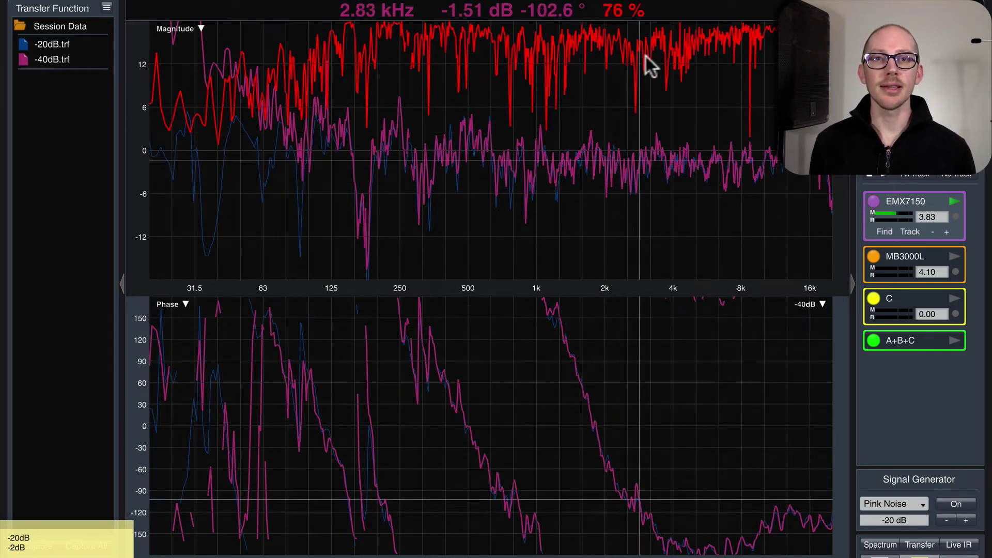
key(z)
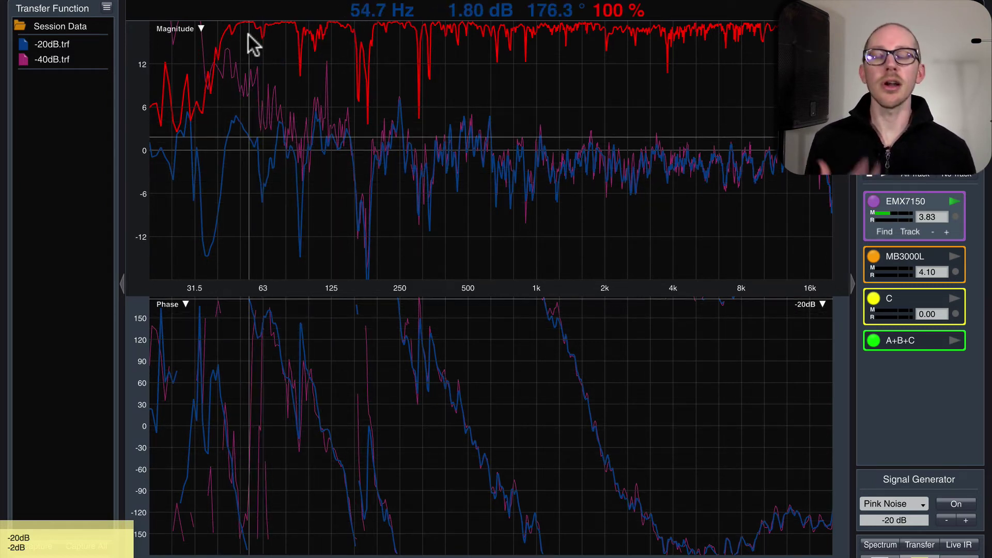
Turn the pink noise on again and raise its level to -2 dB
click(956, 504)
click(966, 520)
click(966, 520)
click(966, 521)
click(965, 521)
click(966, 521)
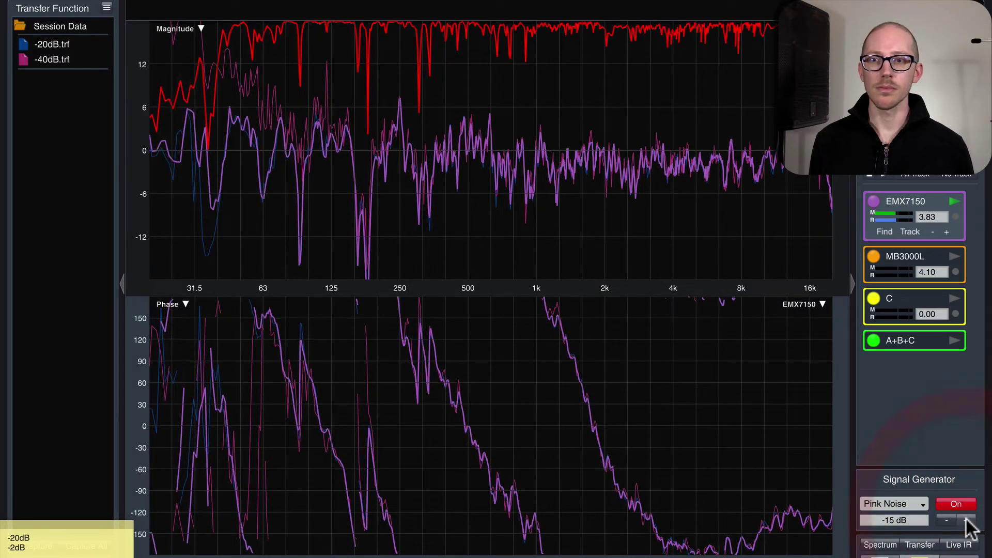
click(966, 520)
click(966, 520)
click(966, 520)
click(965, 520)
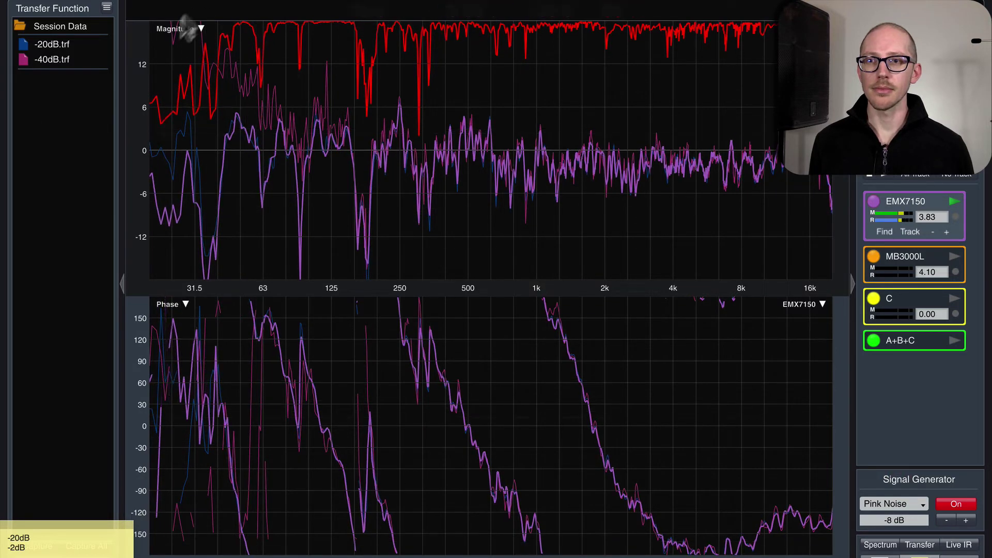
click(968, 521)
click(968, 521)
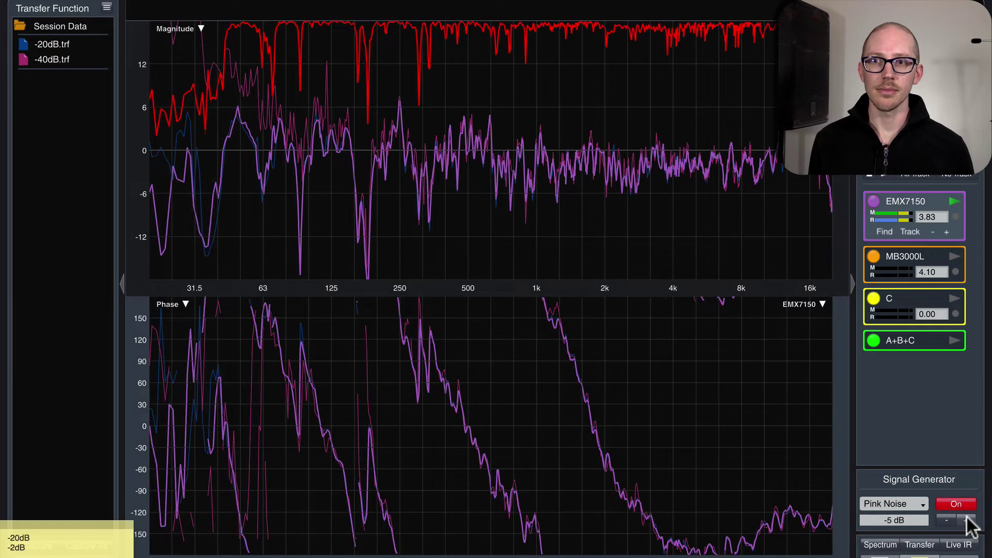
click(969, 521)
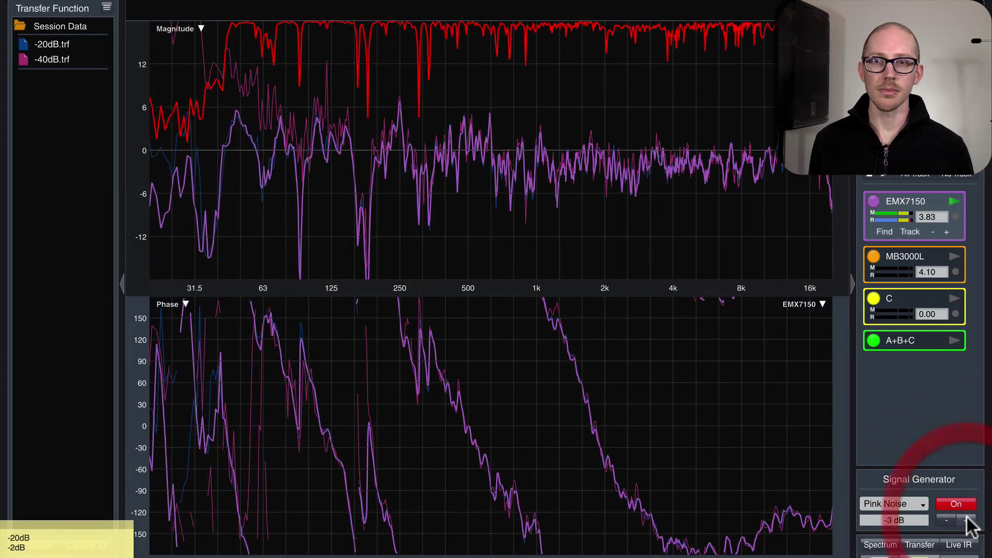
click(969, 521)
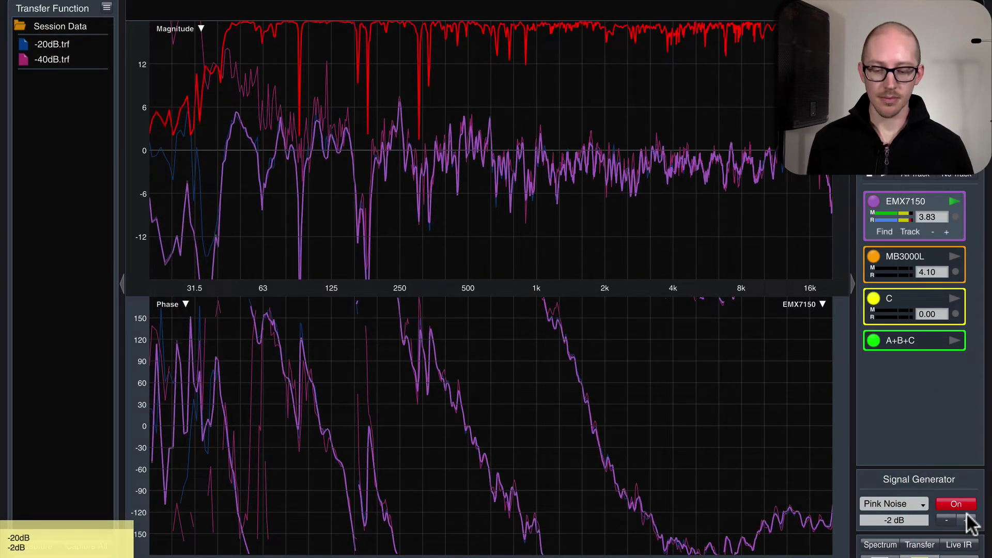
Capture the EMX7150 measurement as -2dB and turn the generator off
key(space)
text(-2dB)
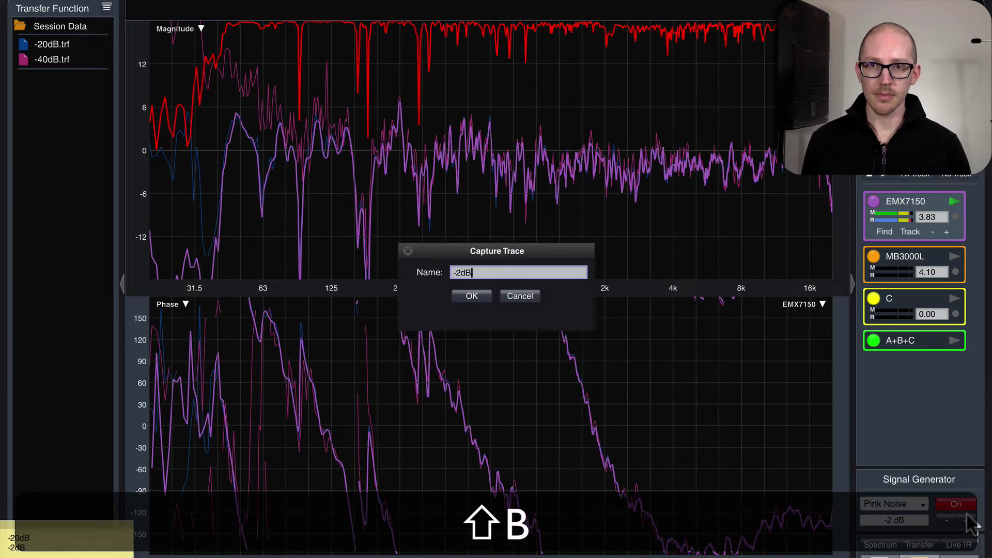
key(shift+Return)
key(g)
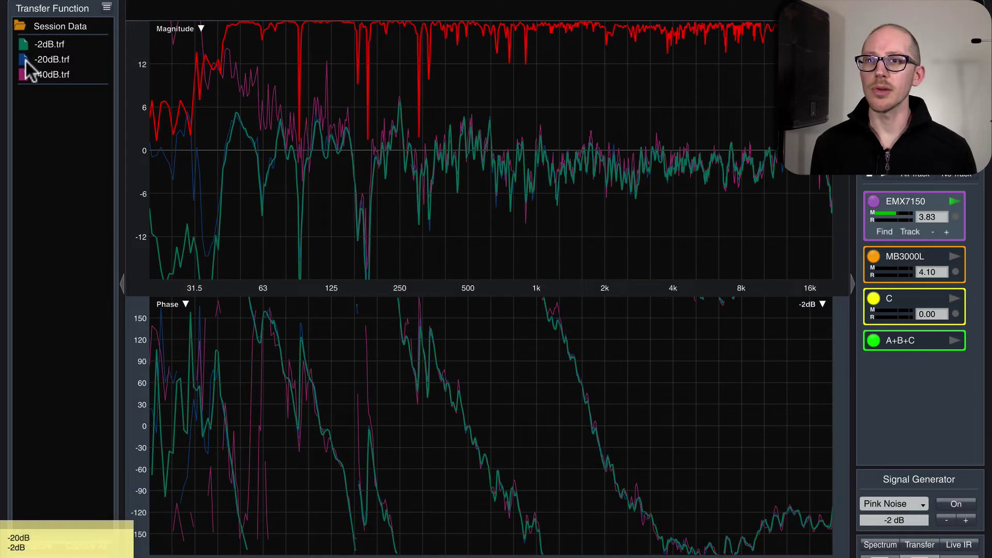
Hide the stored -40dB trace and alternate between the -20dB and -2dB traces to compare their coherence
click(23, 72)
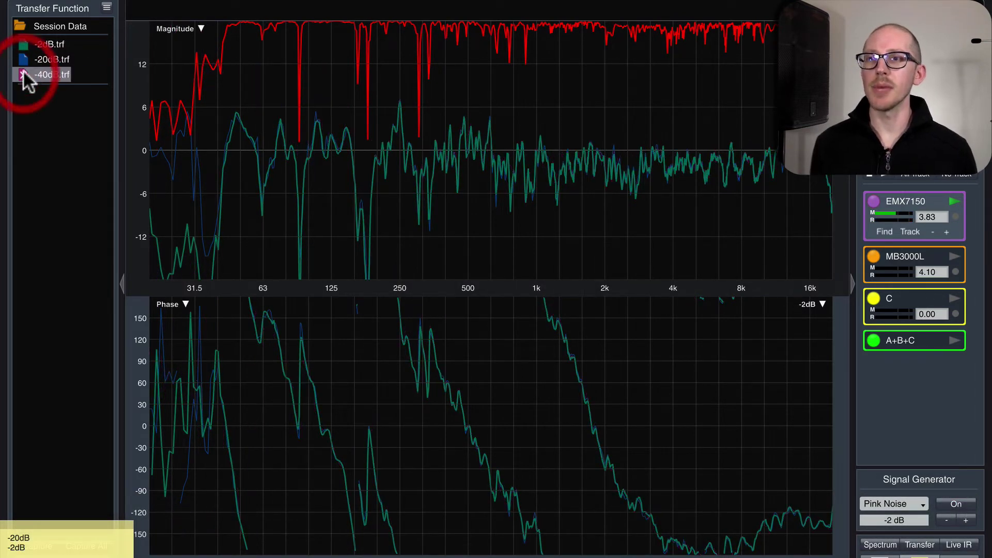
key(z)
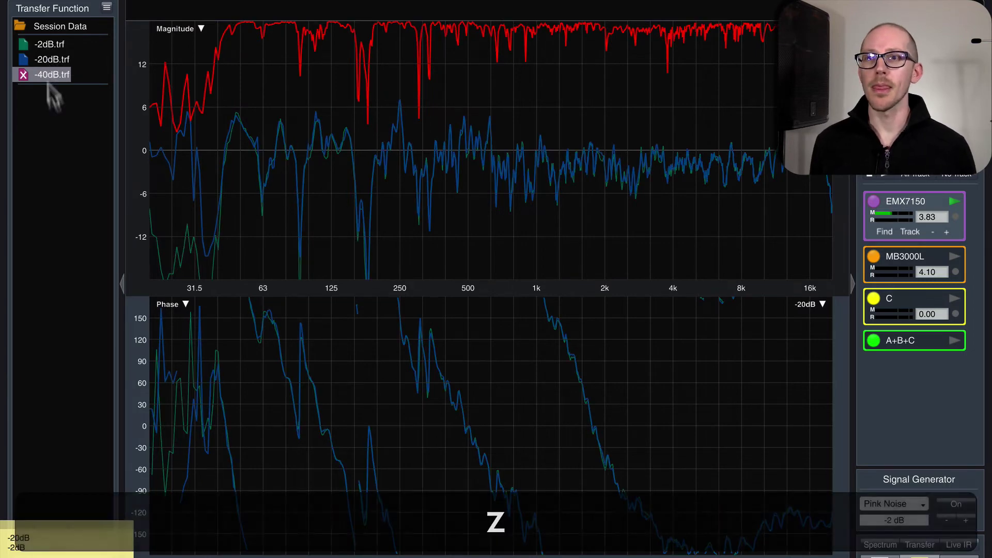
key(z)
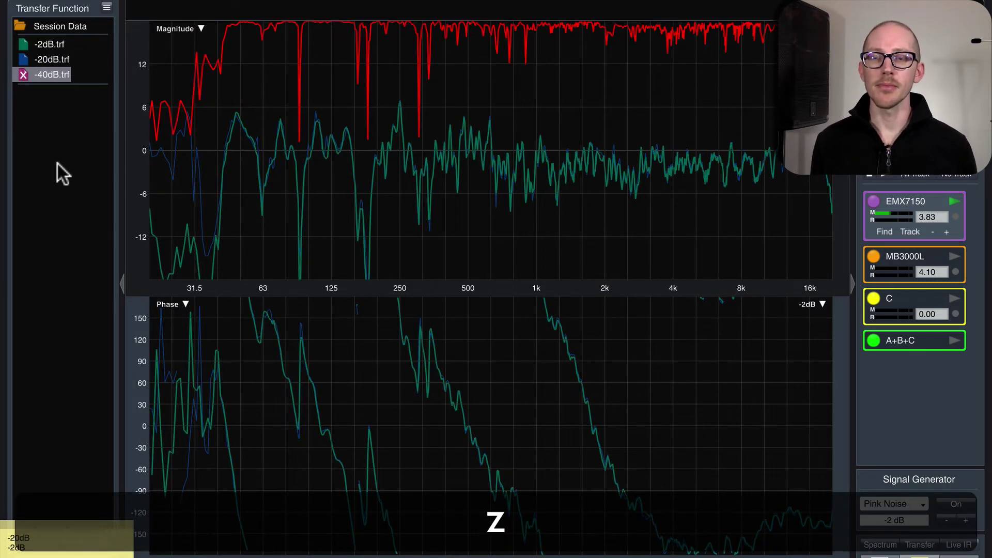
key(z)
key(z)
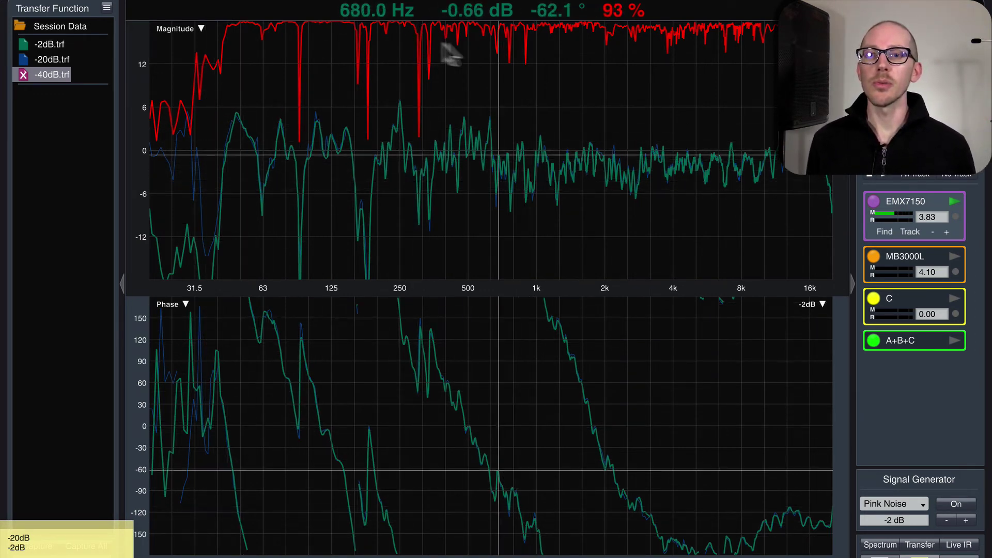
key(z)
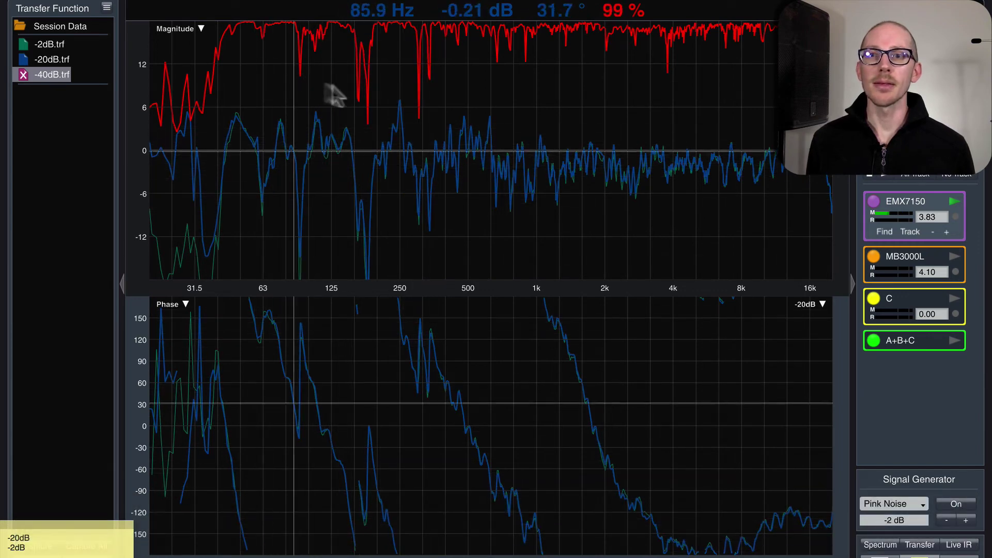
key(z)
key(z)
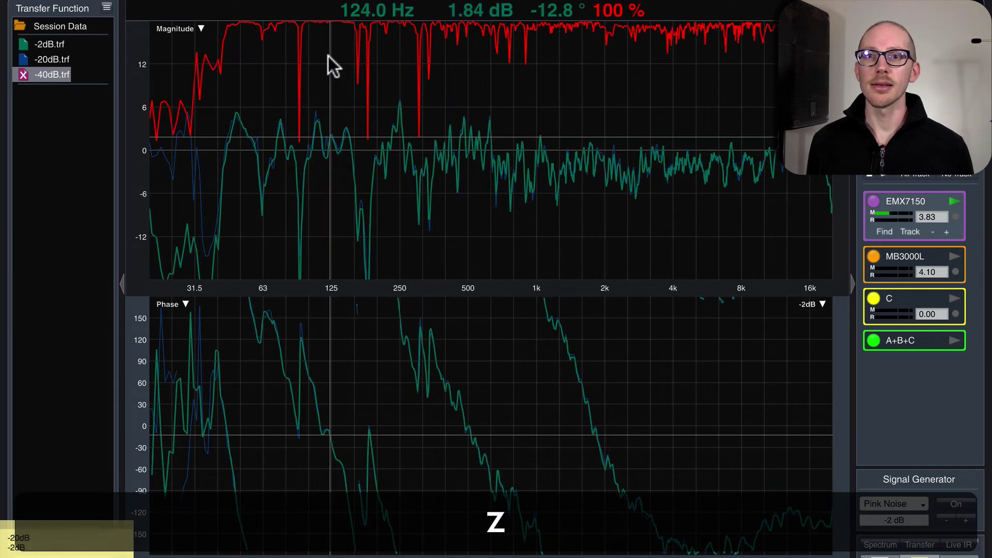
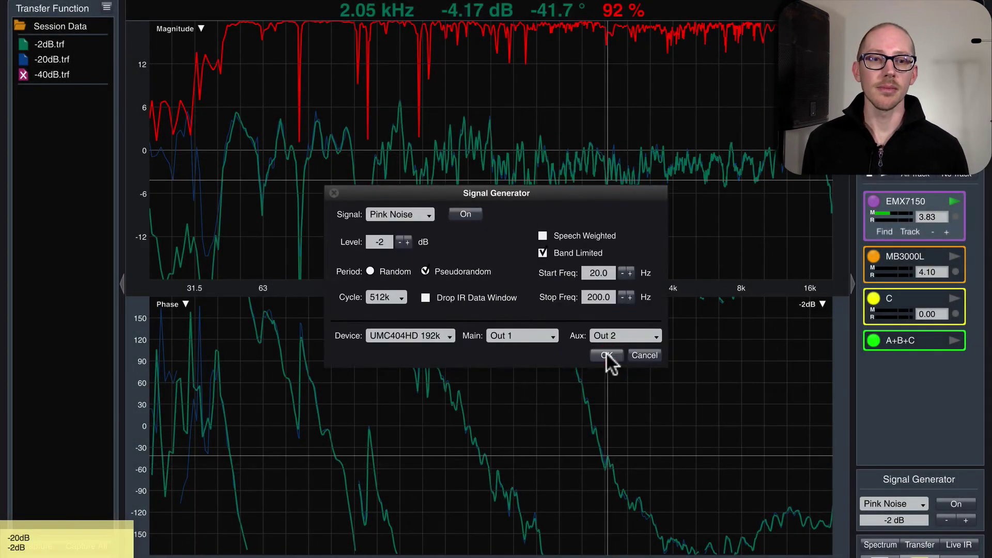
Apply the pseudorandom pink noise band-limited to 20–200 Hz and turn it on to view the low-frequency response
click(606, 355)
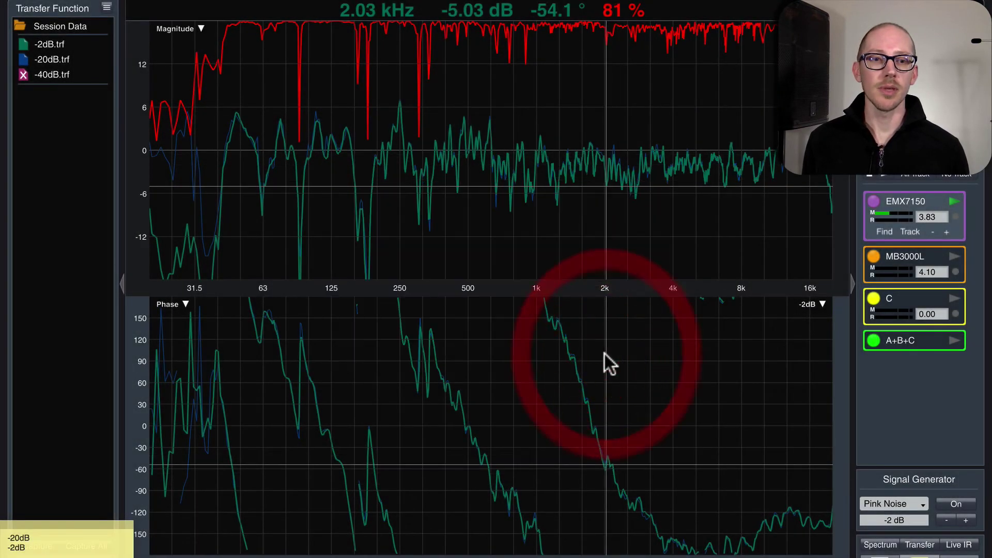
key(g)
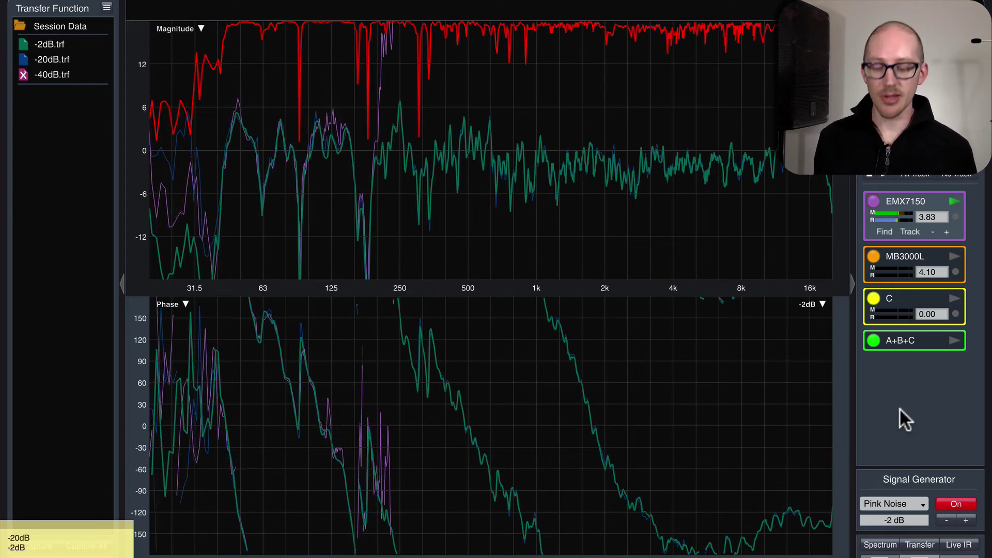
key(alt+1)
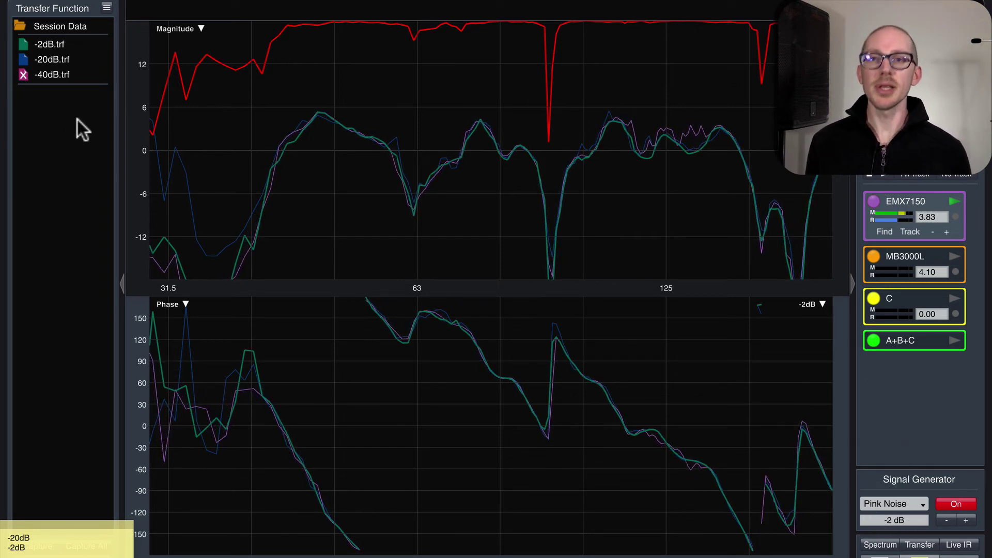
Hide the stored -20dB and -2dB traces and set the pink noise level to -30 dB
click(23, 59)
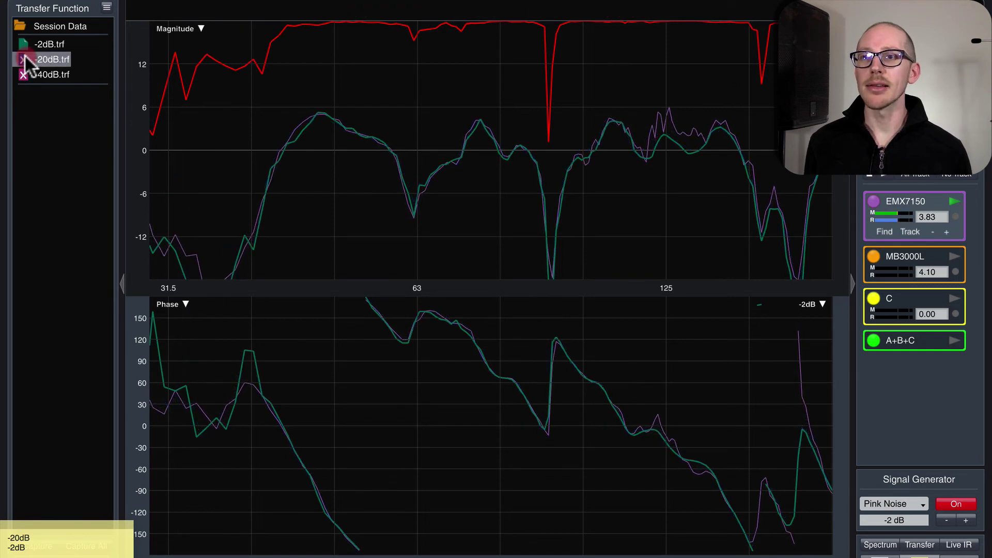
click(23, 44)
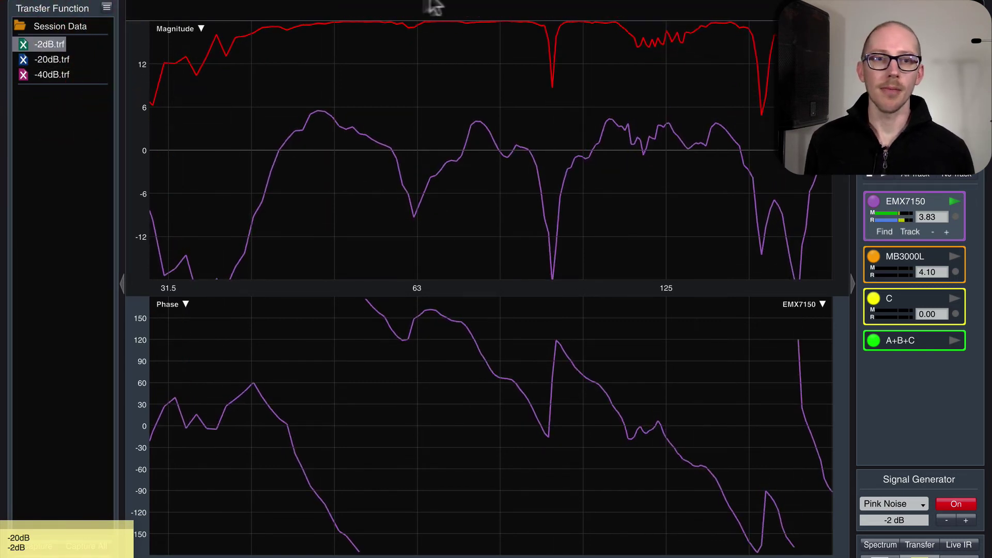
click(916, 520)
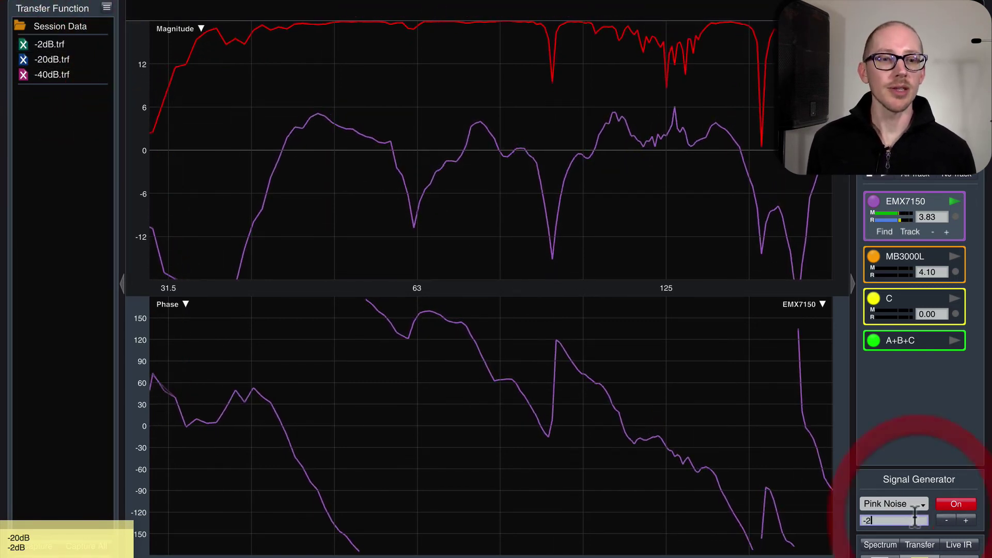
key(BackSpace)
text(30)
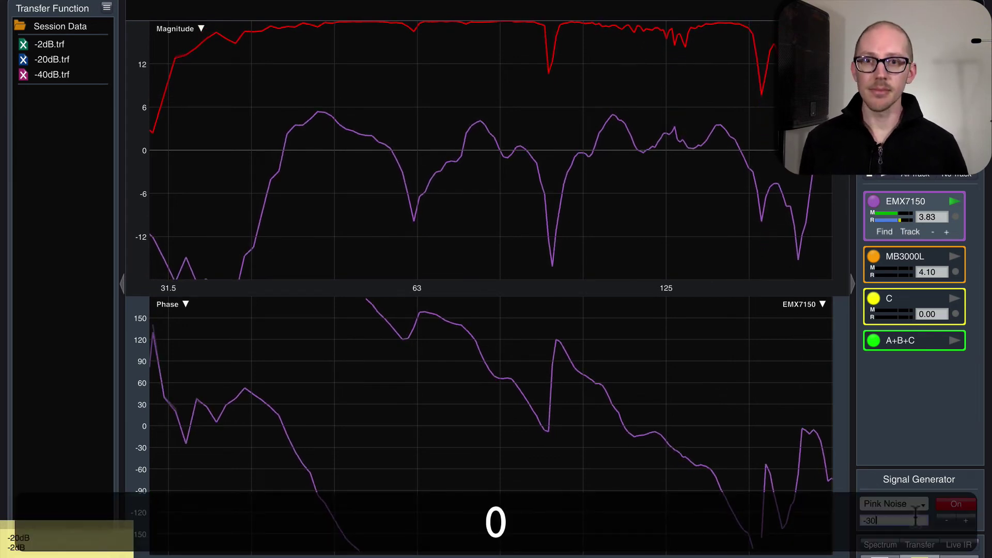
key(Return)
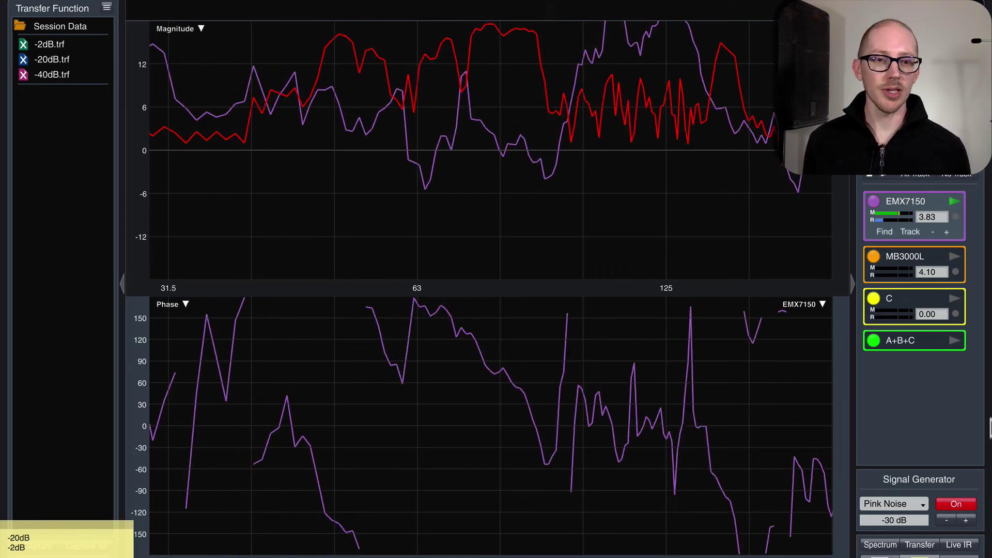
Raise the pink noise level gradually to -12 dB while watching the low-frequency coherence of the live trace
click(966, 520)
click(966, 520)
click(965, 520)
click(966, 520)
click(965, 521)
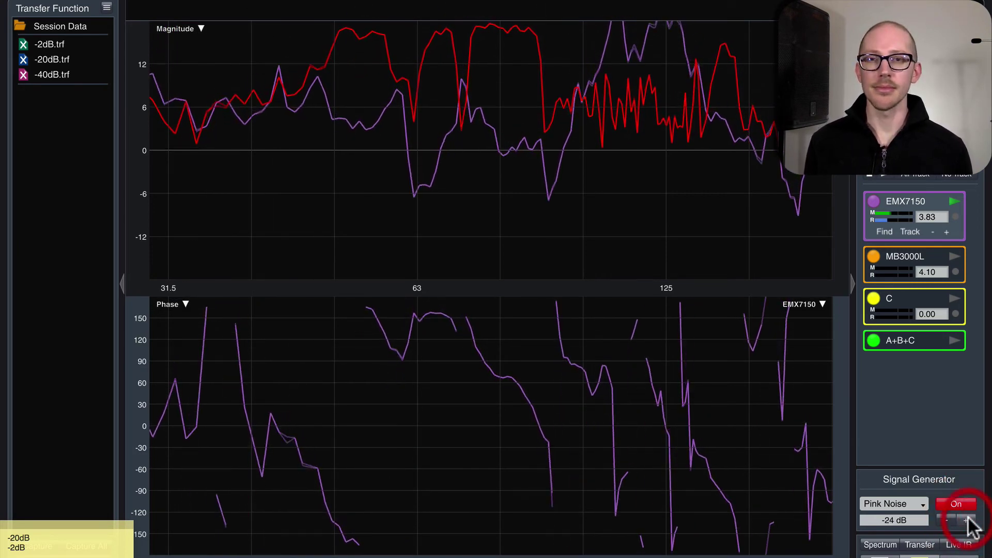
click(965, 520)
click(965, 521)
click(966, 520)
click(966, 521)
click(966, 520)
click(966, 520)
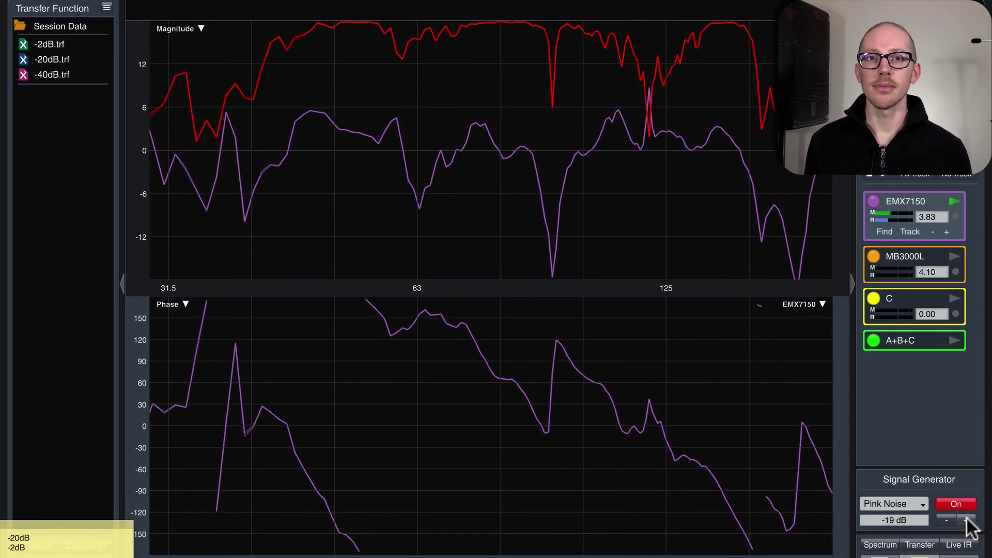
click(966, 520)
click(967, 520)
click(967, 520)
click(967, 521)
click(967, 521)
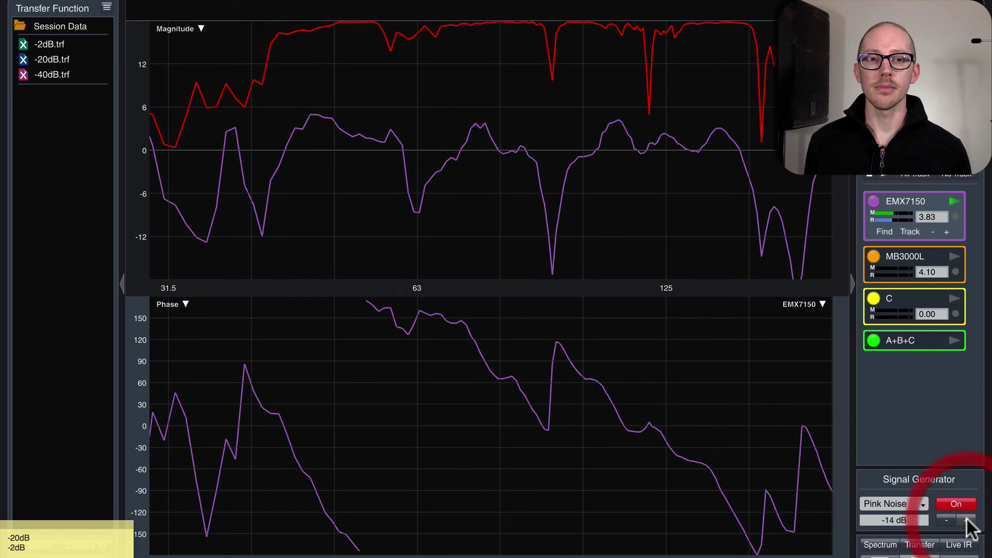
click(967, 521)
click(967, 520)
click(967, 520)
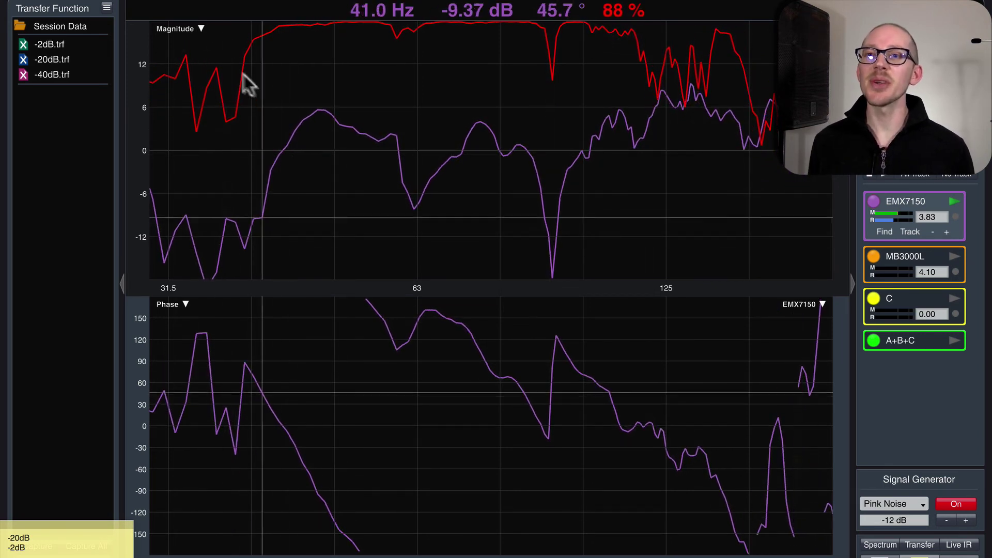
Raise the pink noise level further to -2 dB and check the coherence below 63 Hz
click(968, 521)
click(968, 521)
click(968, 520)
click(968, 521)
click(968, 521)
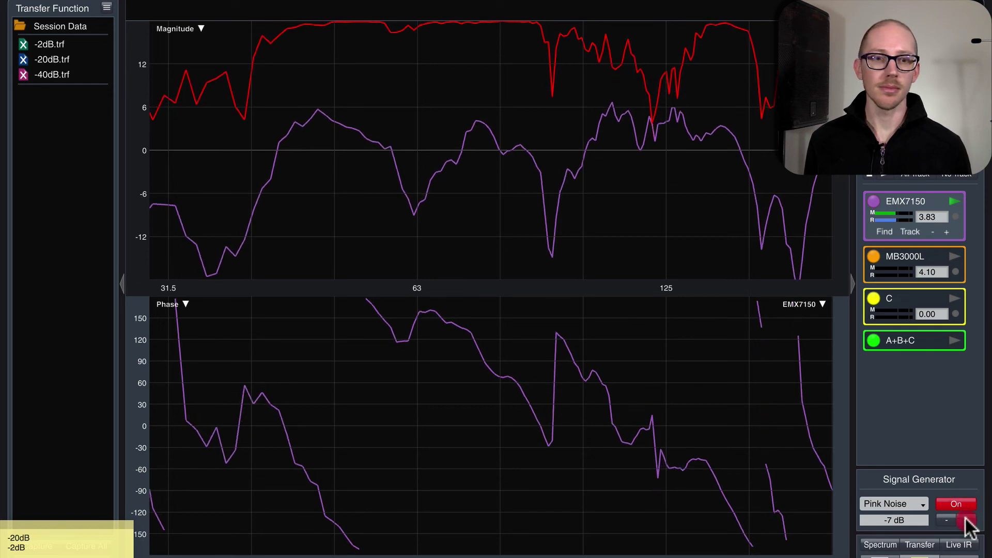
click(968, 520)
click(968, 521)
click(968, 521)
click(968, 521)
click(968, 521)
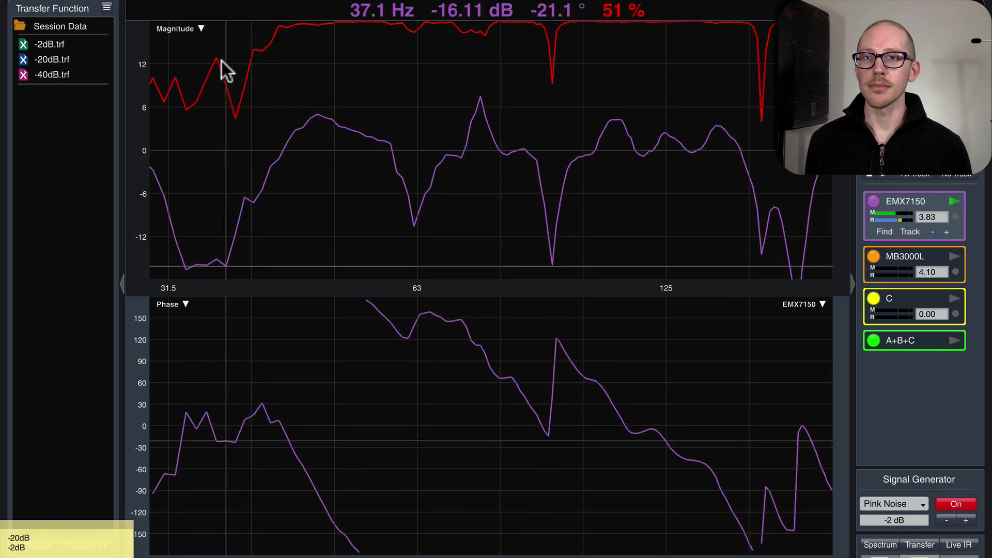
Switch to X32-Edit and raise the REF channel fader to its maximum of 10 dB
key(super+Tab)
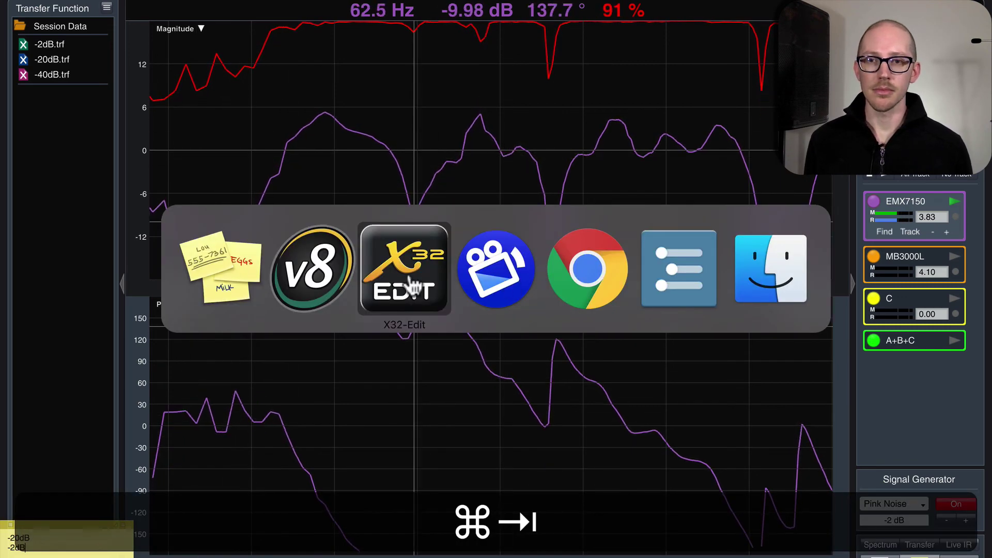
click(408, 285)
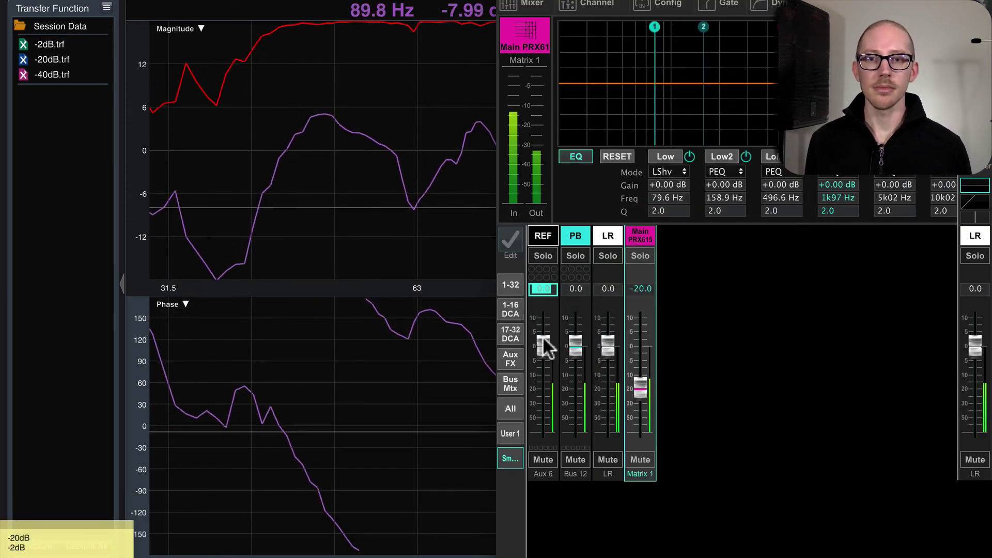
drag(544, 337, 547, 315)
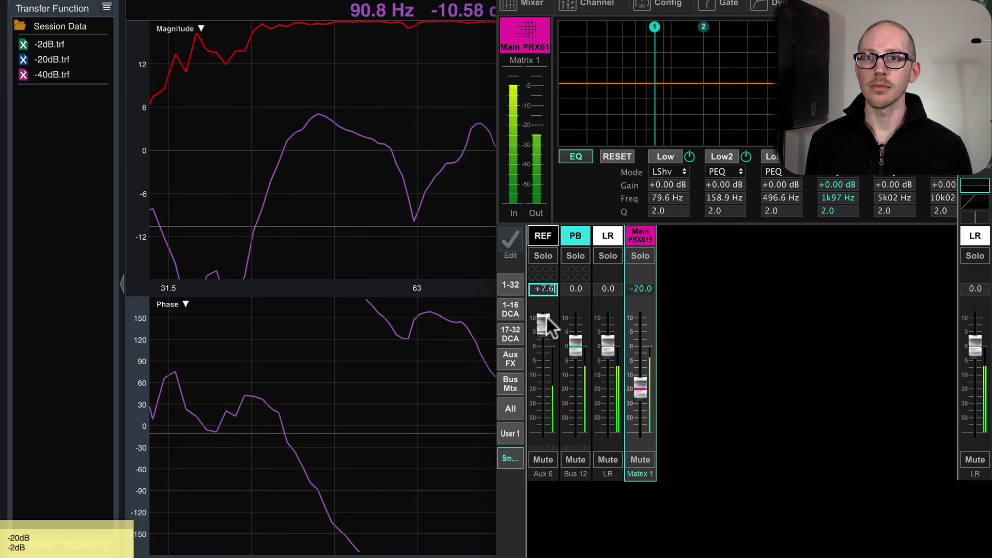
Back in Smaart, capture the EMX7150 measurement as max and turn the generator off
text(max)
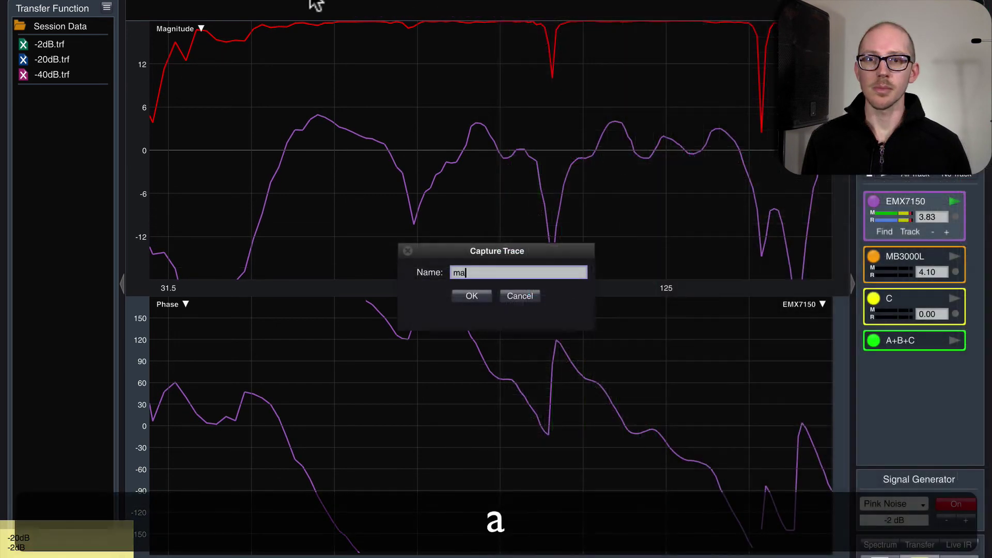
key(Return)
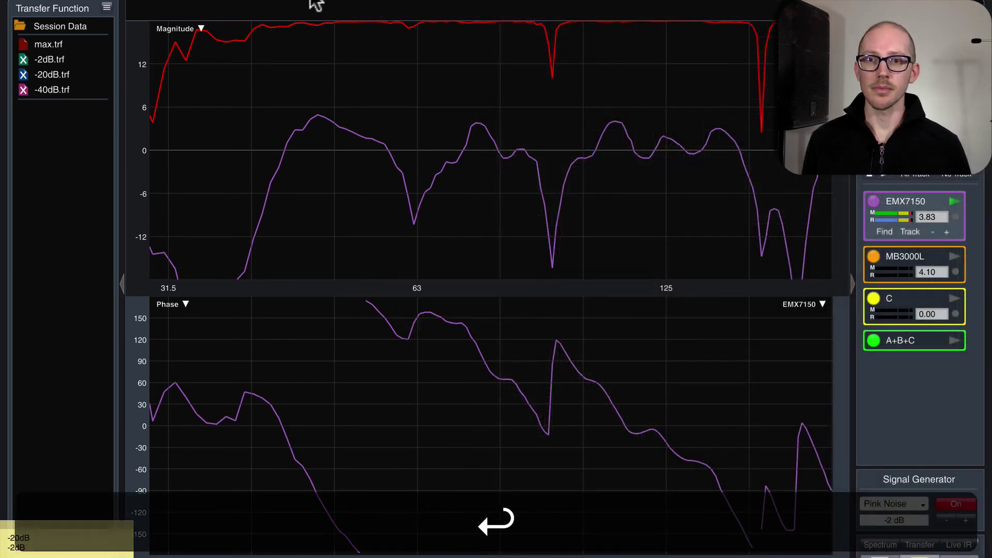
key(g)
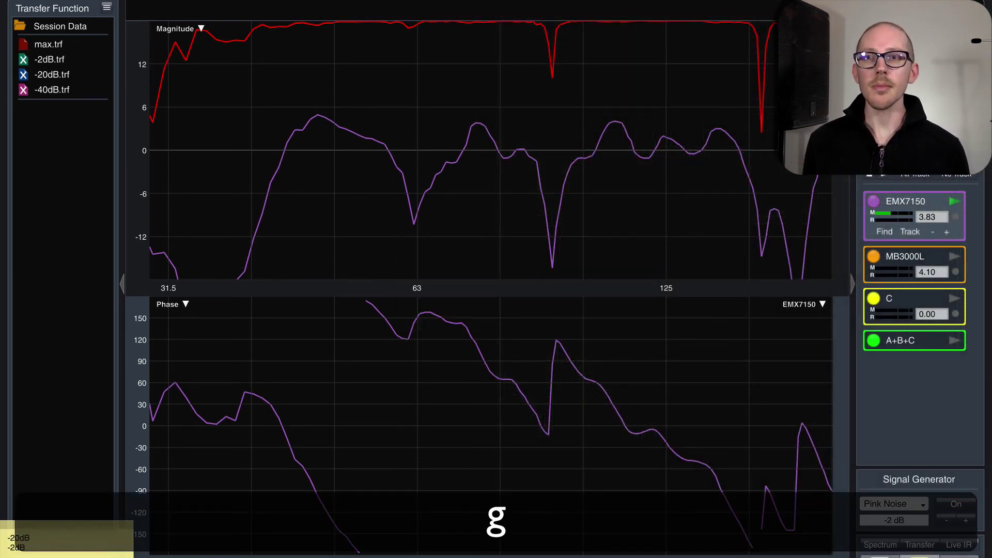
key(super+Tab)
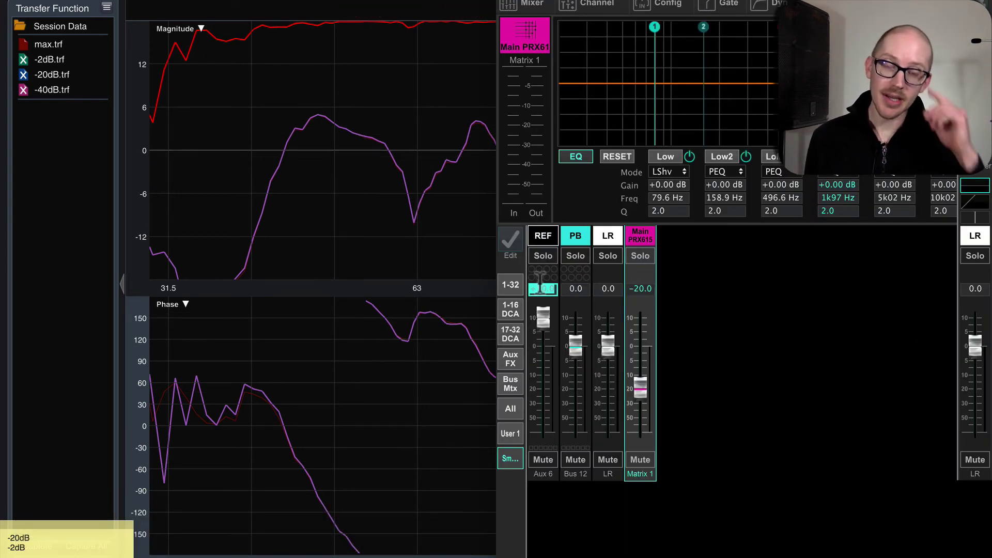
key(super+Tab)
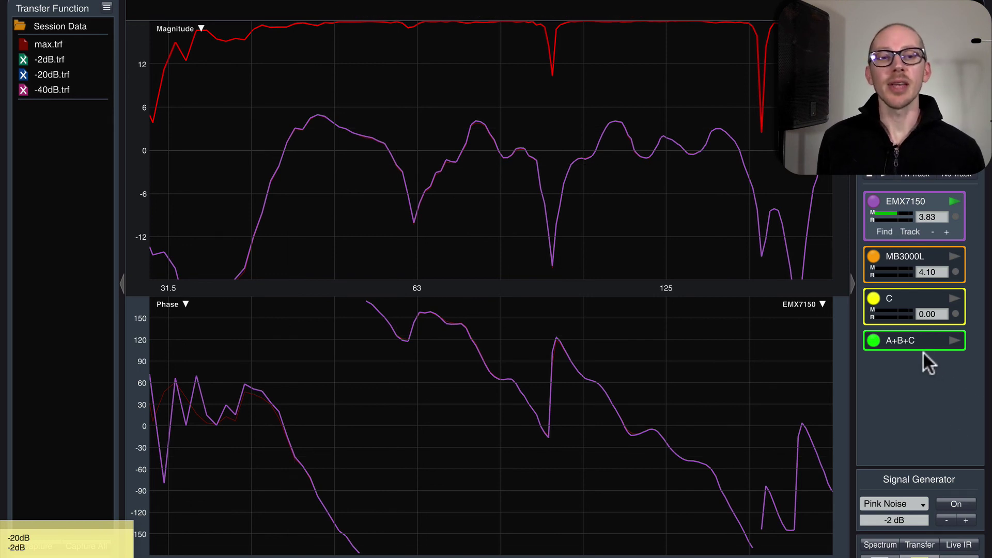
Set the signal generator's pink noise period to Random
key(alt)
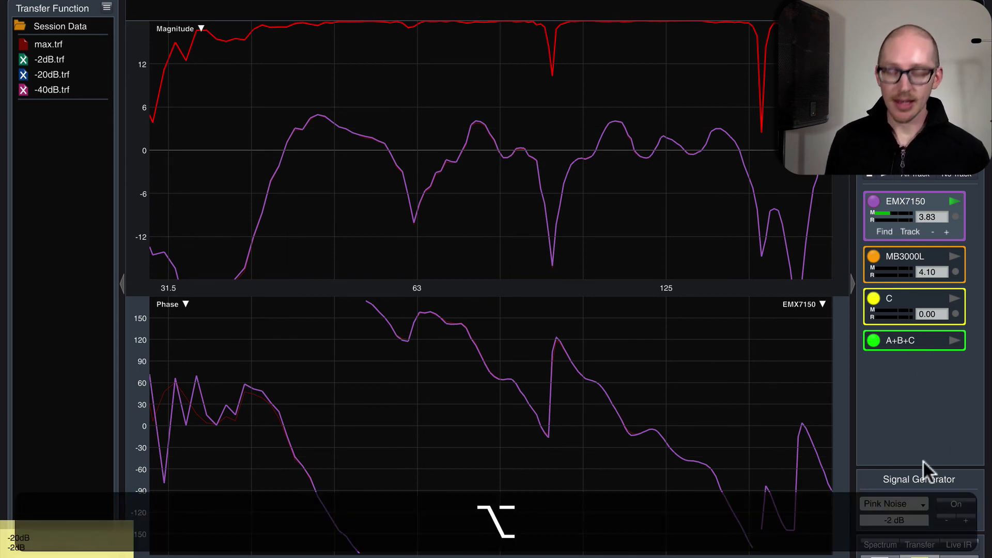
key(alt+n)
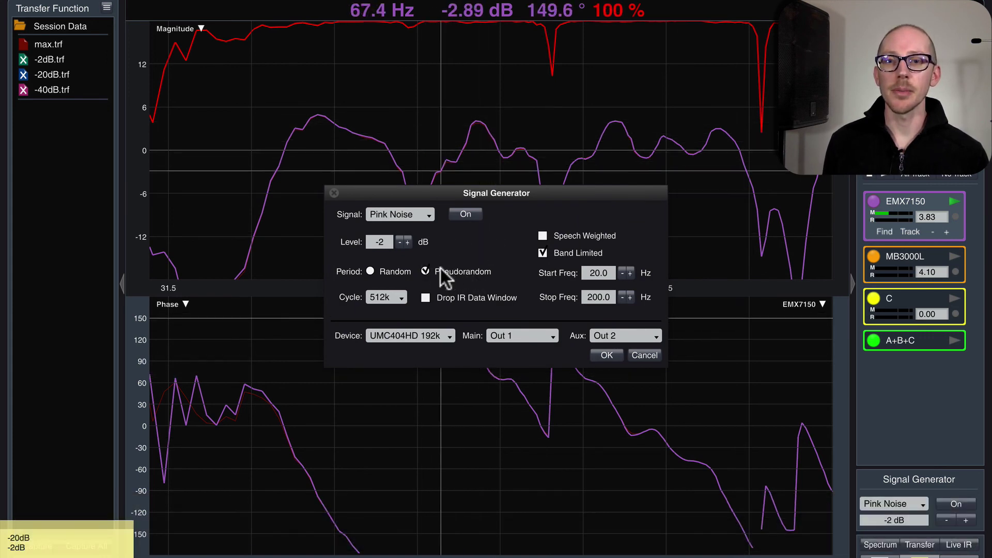
click(382, 269)
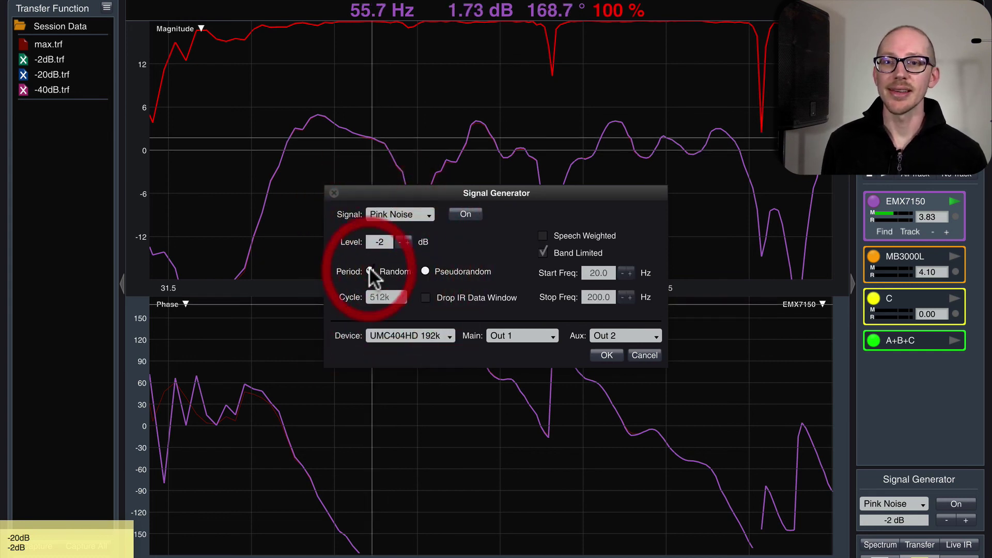
click(606, 354)
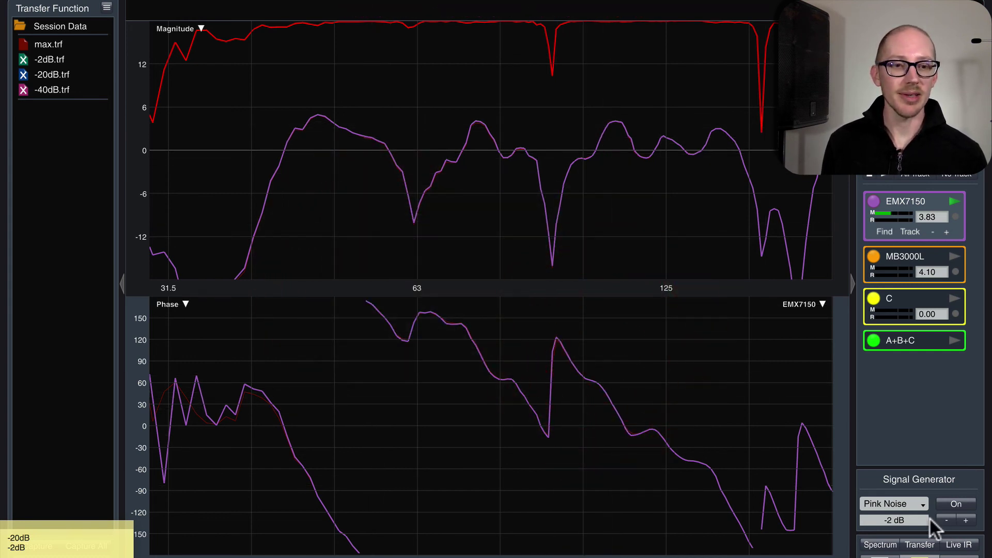
Open the pink noise level for editing
click(913, 518)
key(BackSpace)
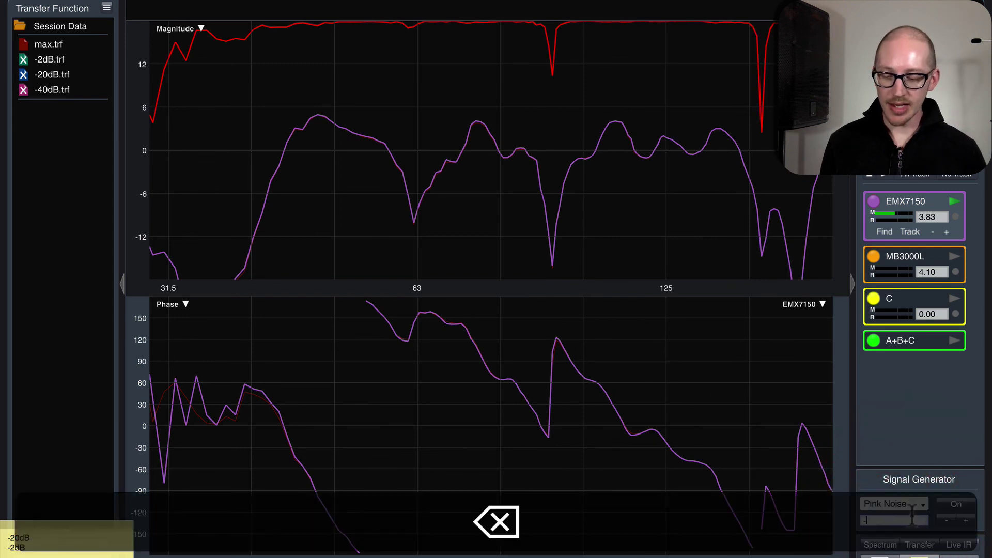